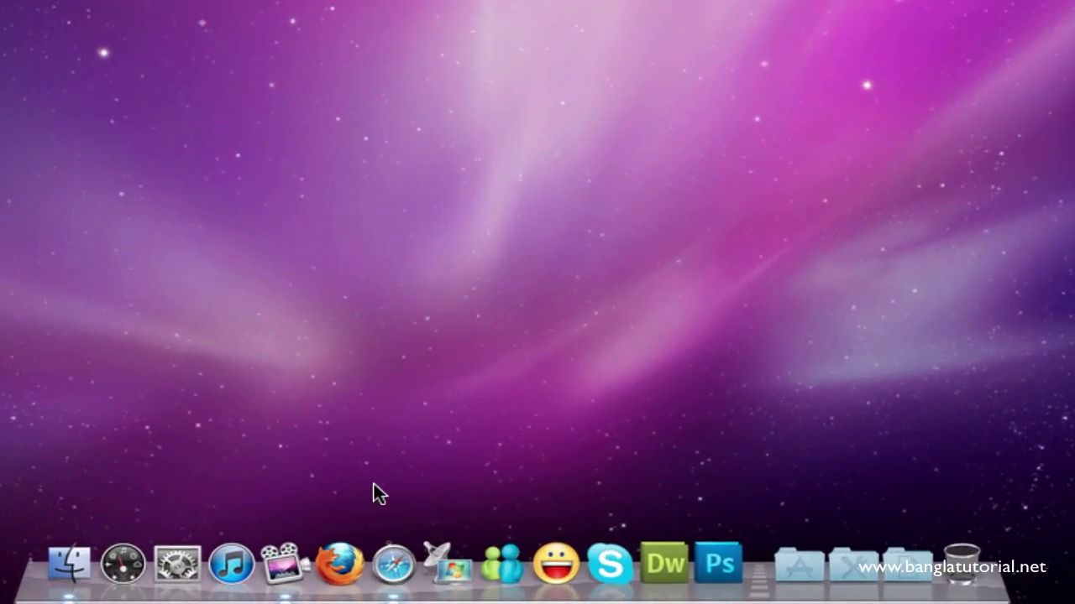
Step: Launch Safari and search Google for mail.yahoo.com
{"action": "left_click", "coordinate": [394, 574]}
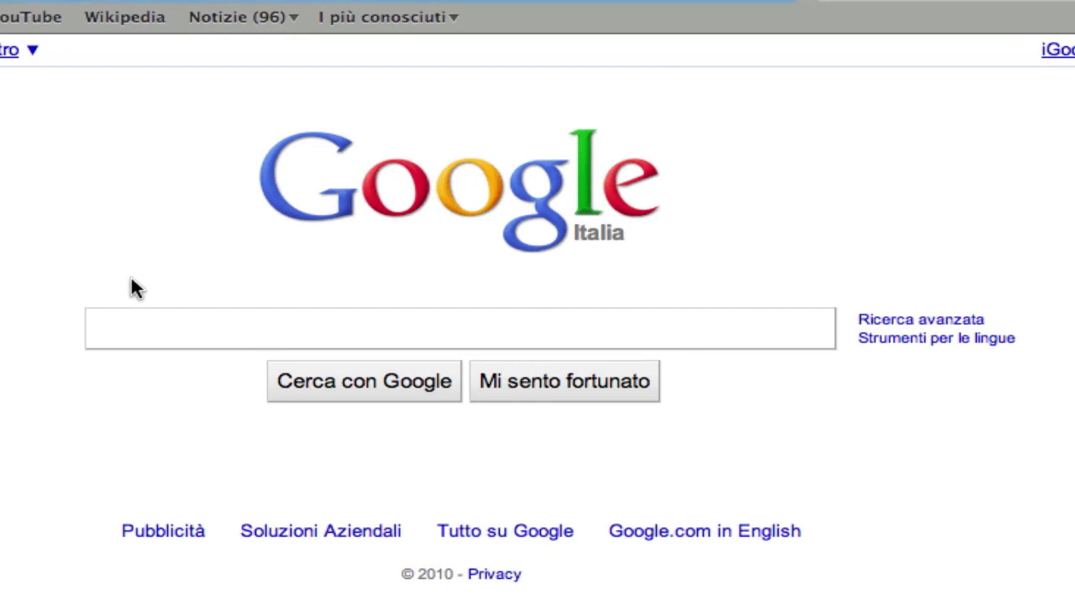
{"action": "left_click", "coordinate": [145, 329]}
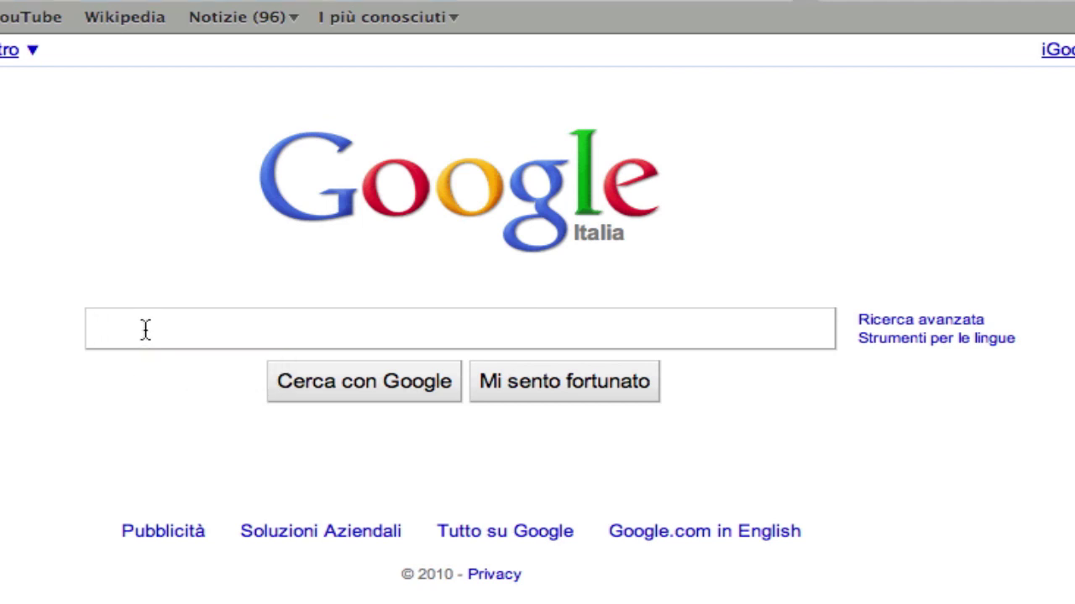
{"action": "type", "text": "mail."}
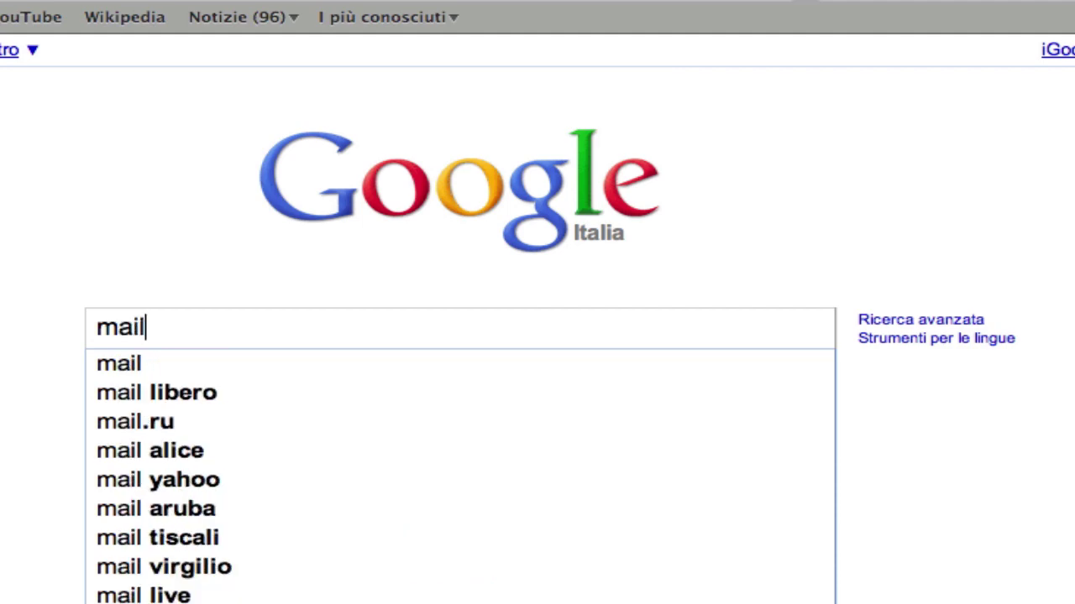
{"action": "type", "text": "yahoo.com"}
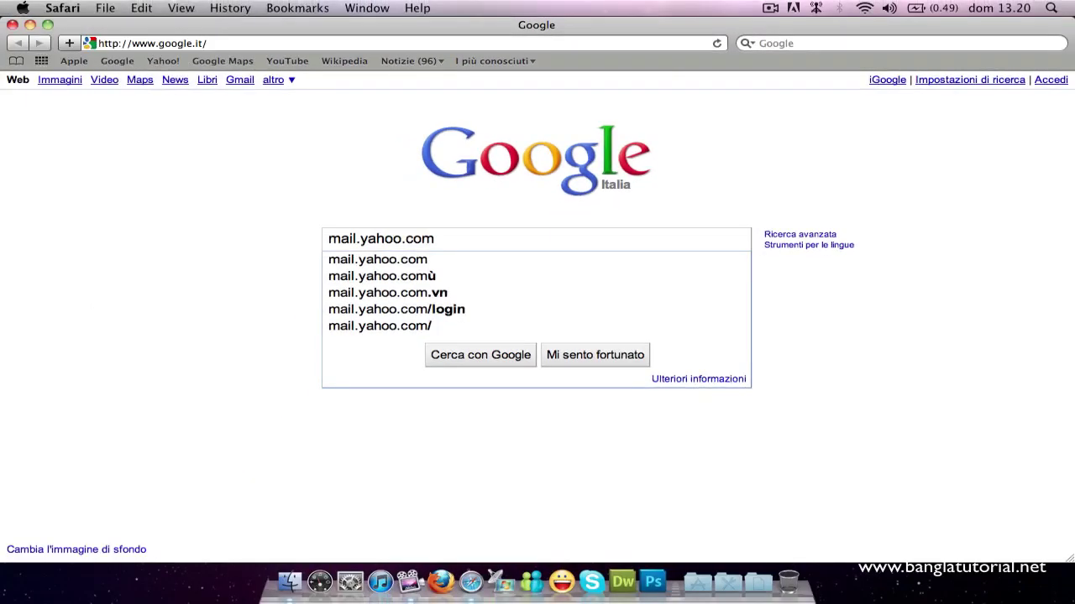
{"action": "key", "text": "Return"}
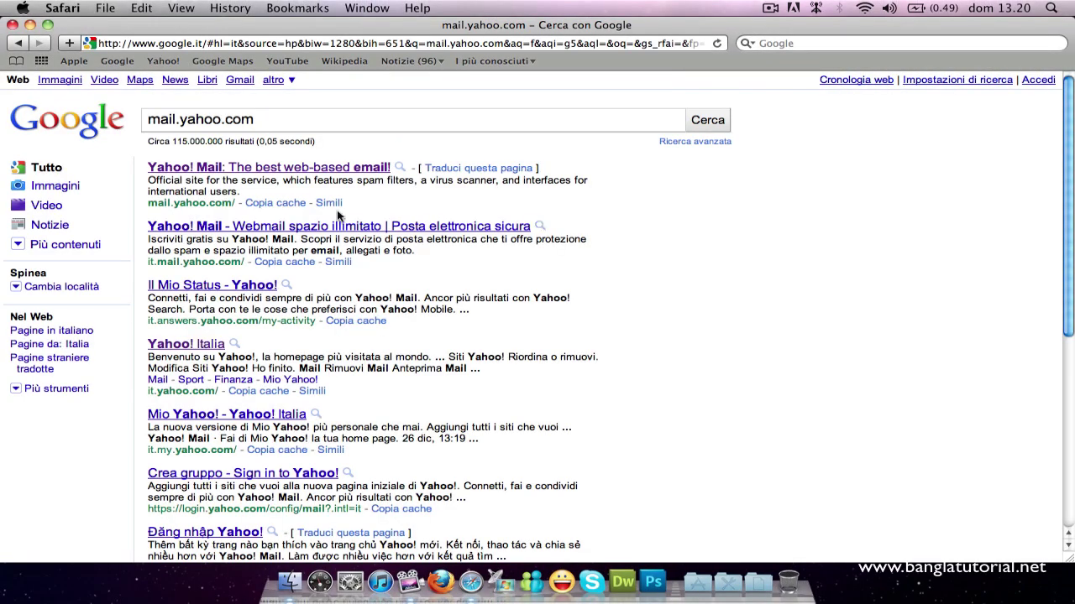
Step: Follow the official 'Yahoo! Mail: The best web-based email!' result from Google
{"action": "left_click", "coordinate": [262, 44]}
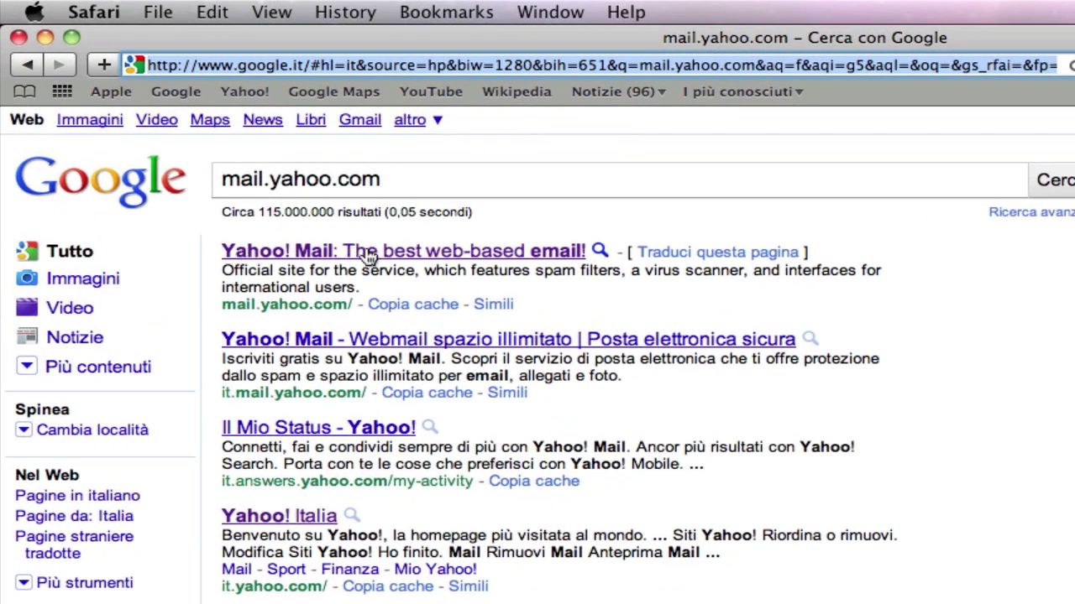
{"action": "left_click", "coordinate": [420, 253]}
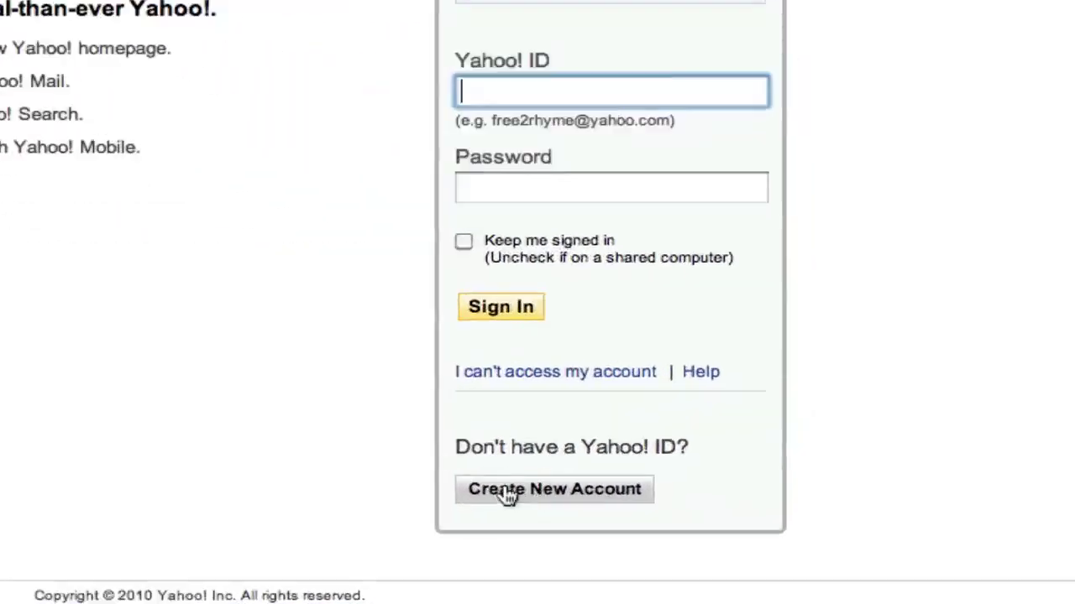
Step: Open the Yahoo! Create New Account registration form
{"action": "left_click", "coordinate": [449, 497]}
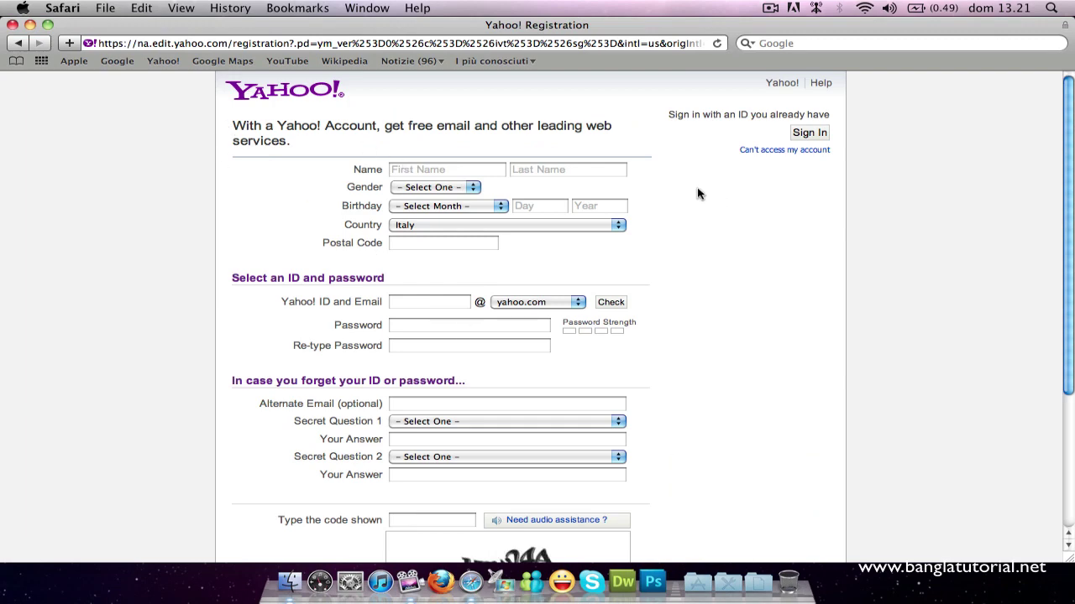
{"action": "scroll", "coordinate": [682, 191], "scroll_direction": "down", "scroll_amount": 4}
{"action": "scroll", "coordinate": [682, 191], "scroll_direction": "up", "scroll_amount": 3}
{"action": "scroll", "coordinate": [681, 192], "scroll_direction": "down", "scroll_amount": 3}
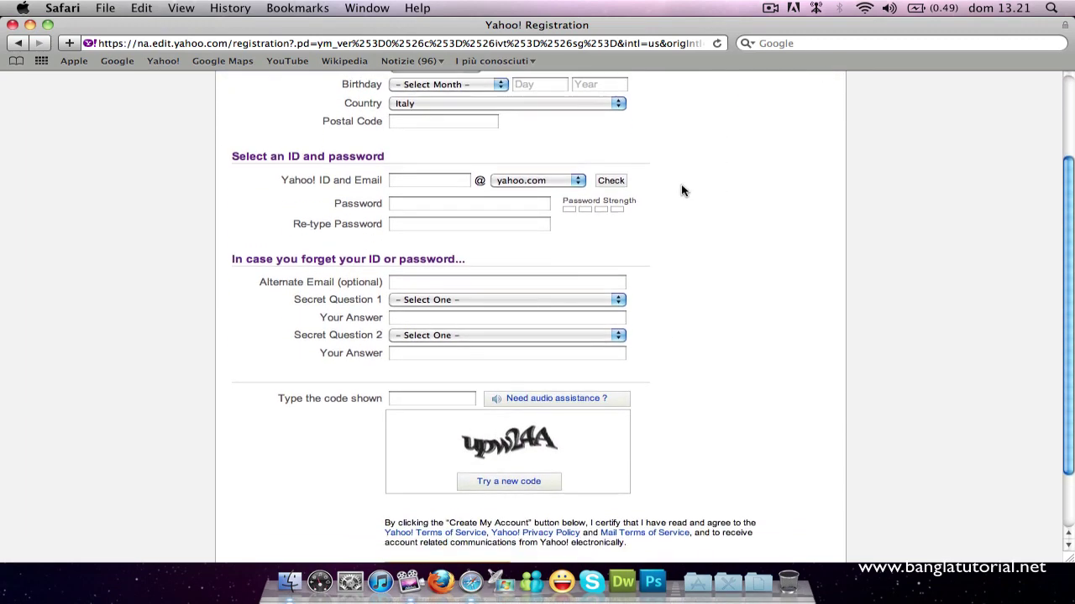
{"action": "scroll", "coordinate": [680, 190], "scroll_direction": "up", "scroll_amount": 4}
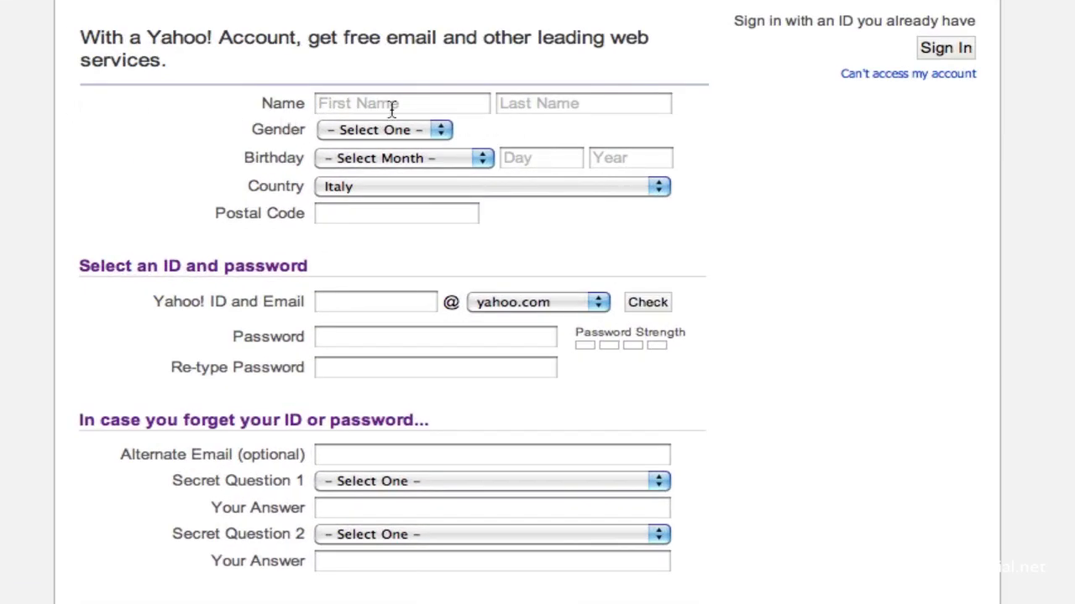
Step: Enter the account holder's first name and last name
{"action": "left_click", "coordinate": [369, 106]}
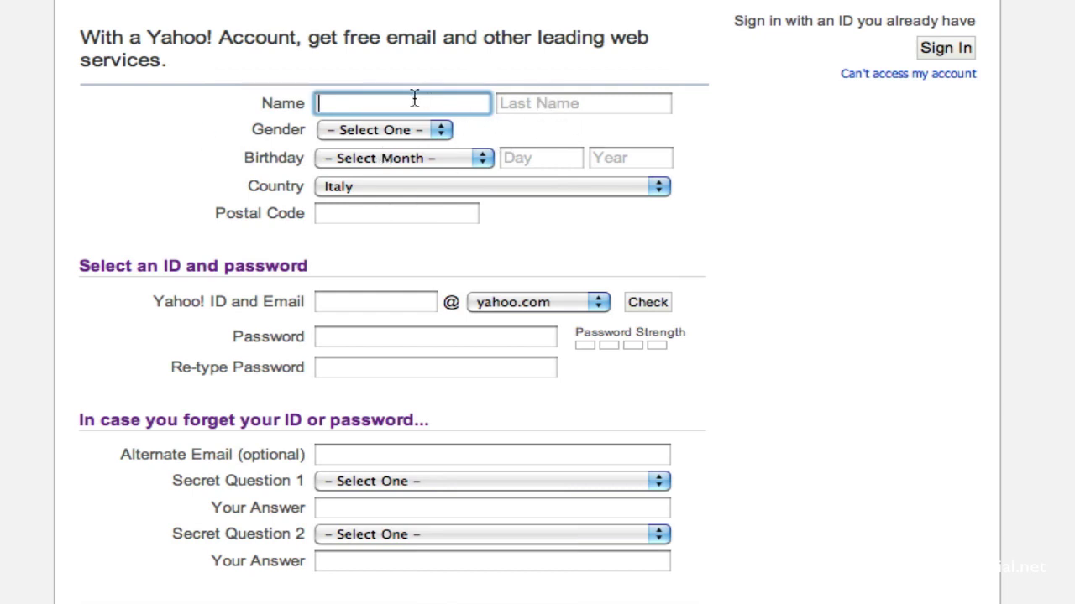
{"action": "key", "text": "Tab"}
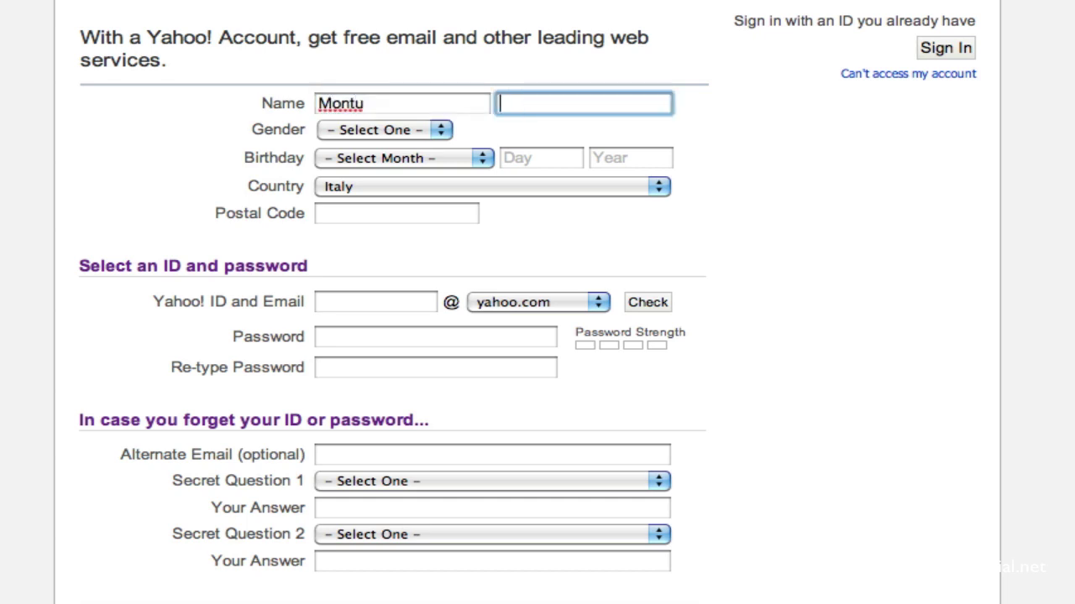
{"action": "left_click", "coordinate": [348, 126]}
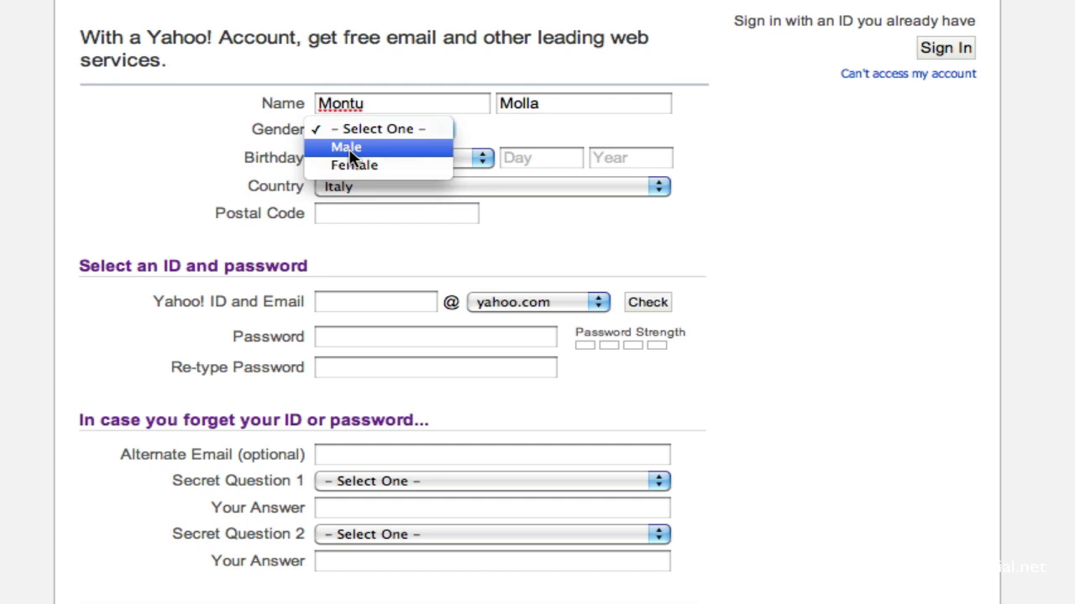
{"action": "left_click", "coordinate": [350, 153]}
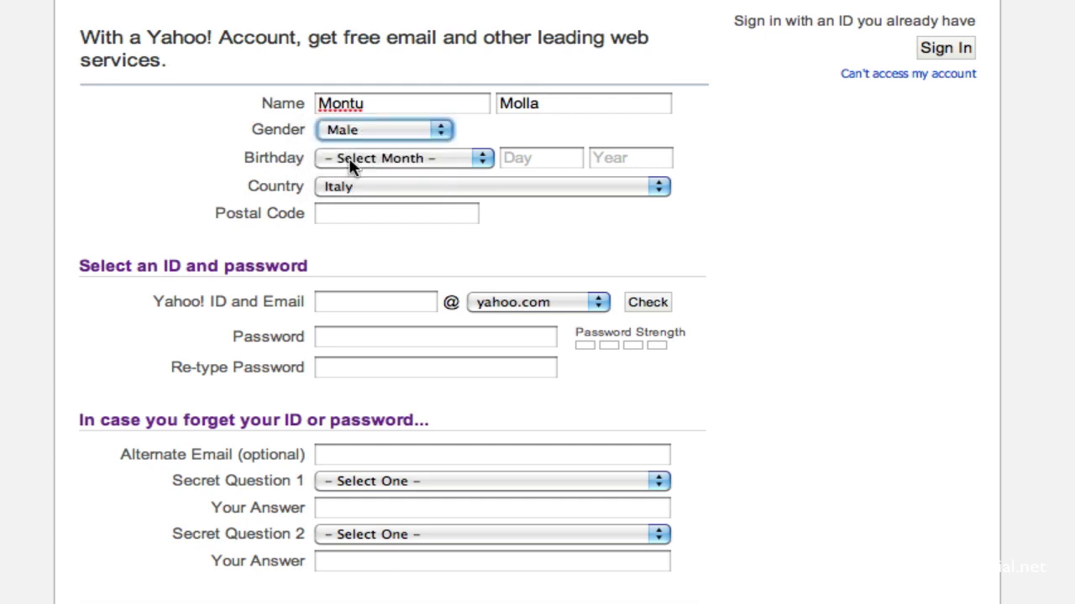
{"action": "left_click", "coordinate": [351, 165]}
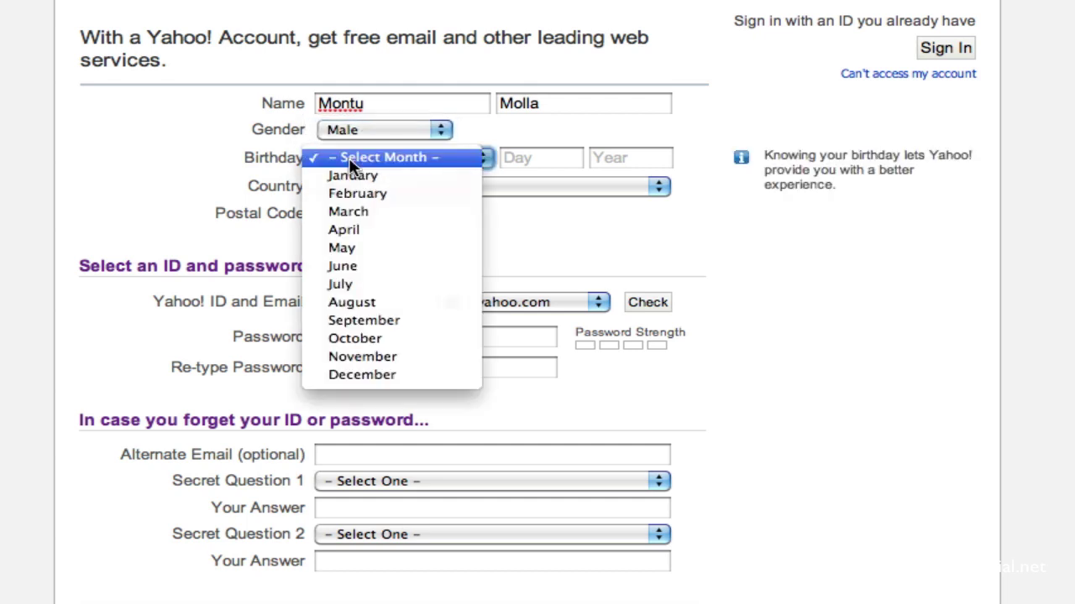
{"action": "left_click", "coordinate": [377, 319]}
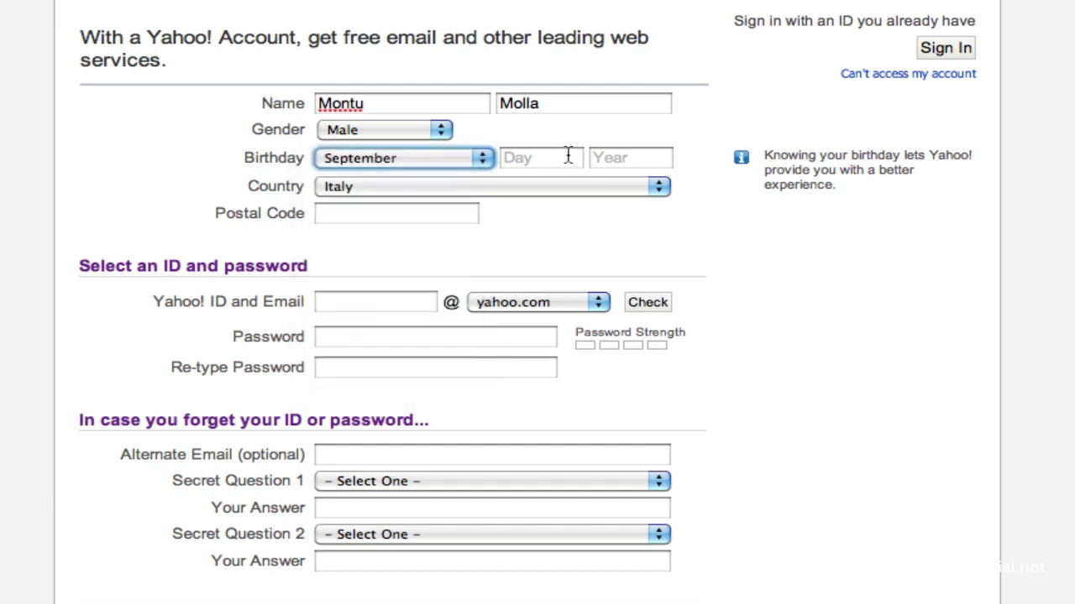
{"action": "left_click", "coordinate": [542, 152]}
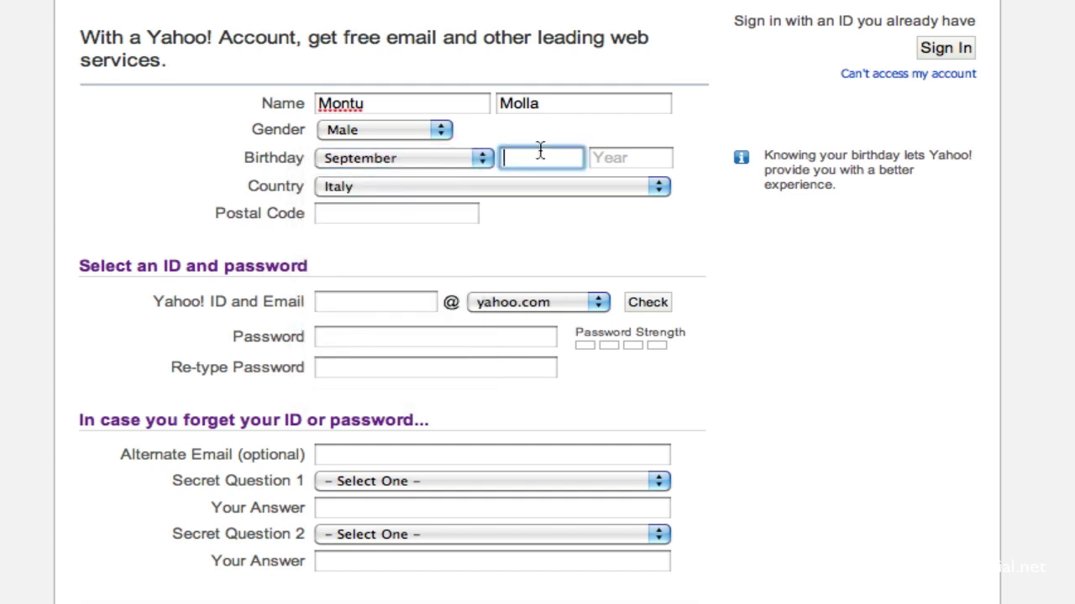
{"action": "type", "text": "10"}
{"action": "left_click", "coordinate": [617, 157]}
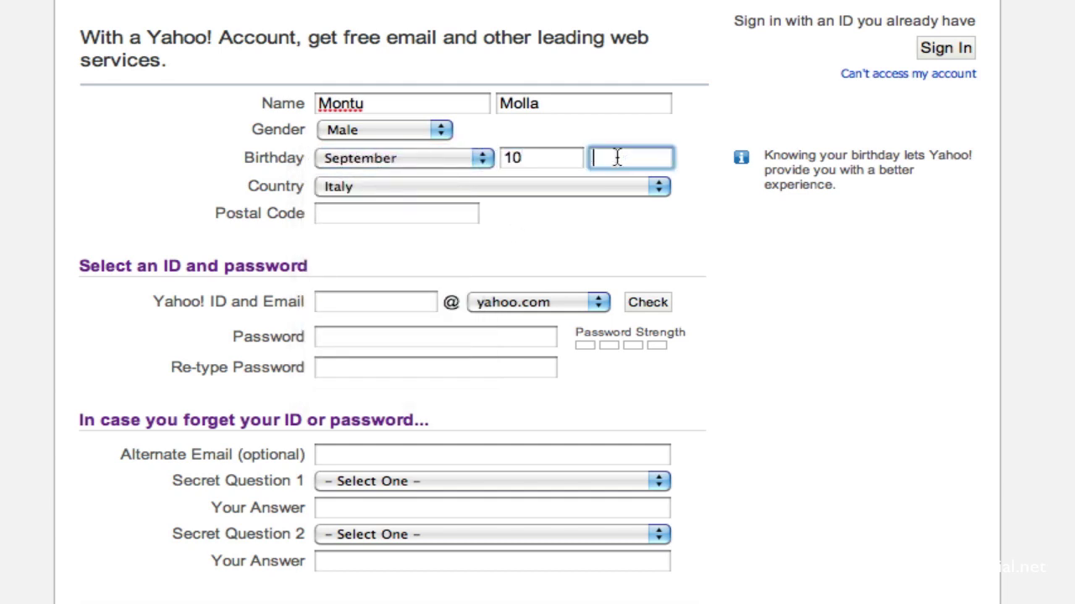
{"action": "type", "text": "1989"}
Step: Choose Bangladesh as the country
{"action": "left_click", "coordinate": [348, 186]}
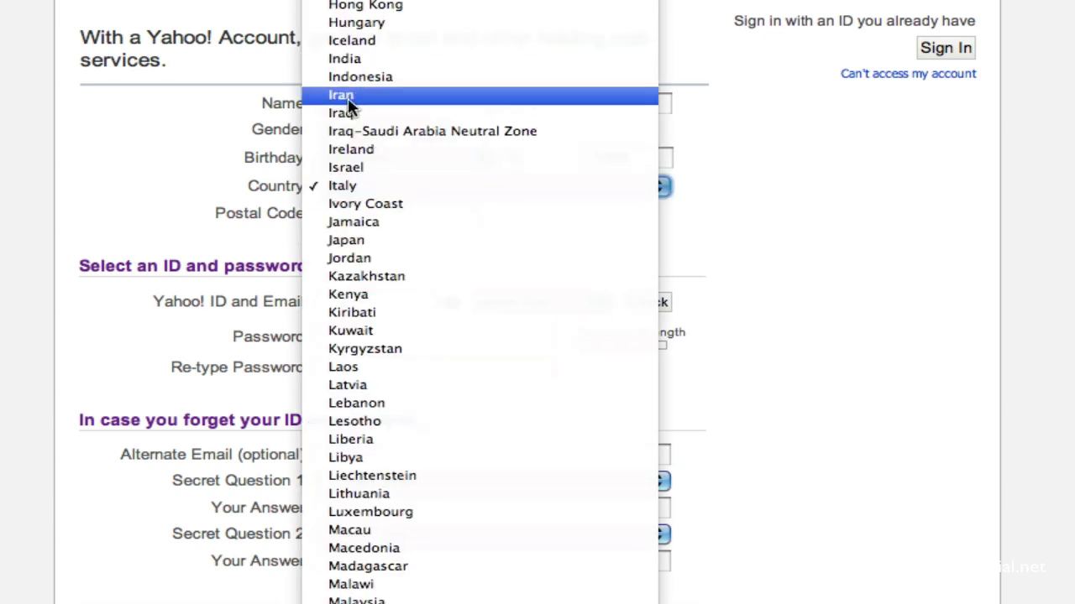
{"action": "scroll", "coordinate": [479, 545], "scroll_direction": "down", "scroll_amount": 4}
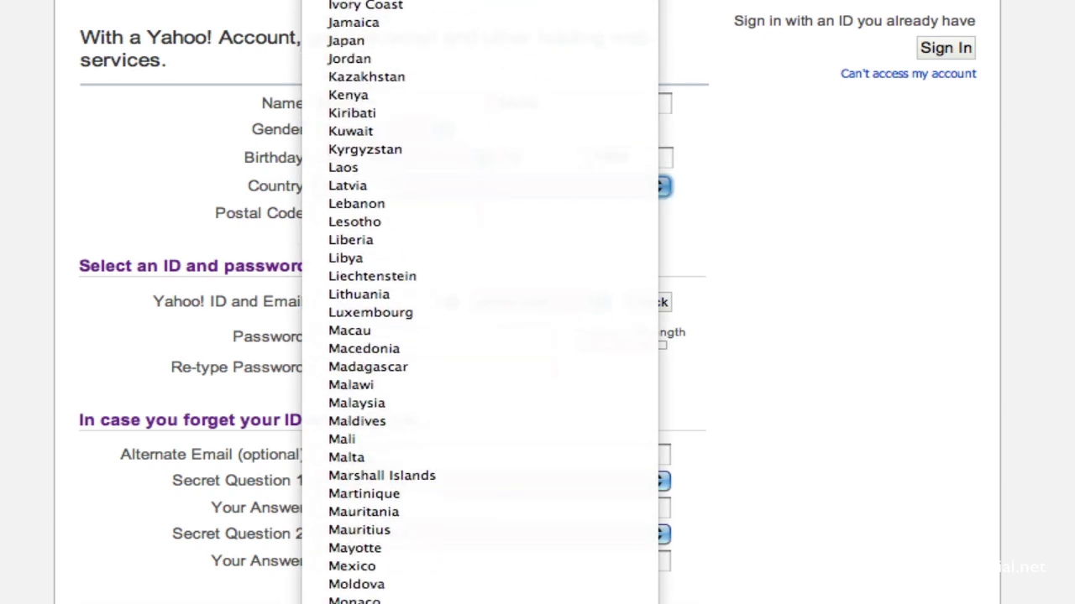
{"action": "scroll", "coordinate": [448, 277], "scroll_direction": "up", "scroll_amount": 10}
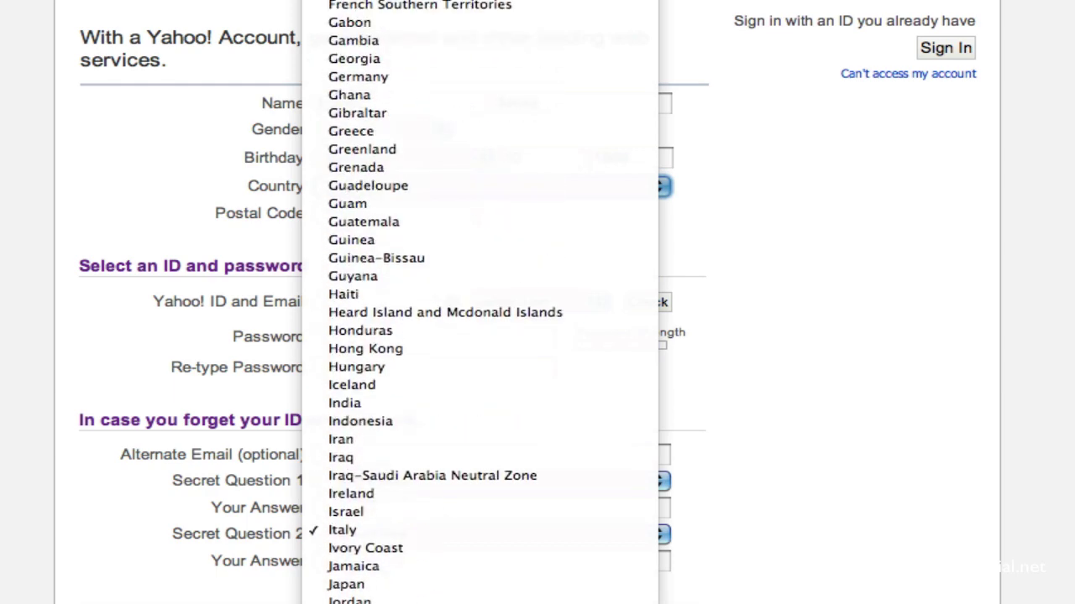
{"action": "scroll", "coordinate": [479, 302], "scroll_direction": "up", "scroll_amount": 15}
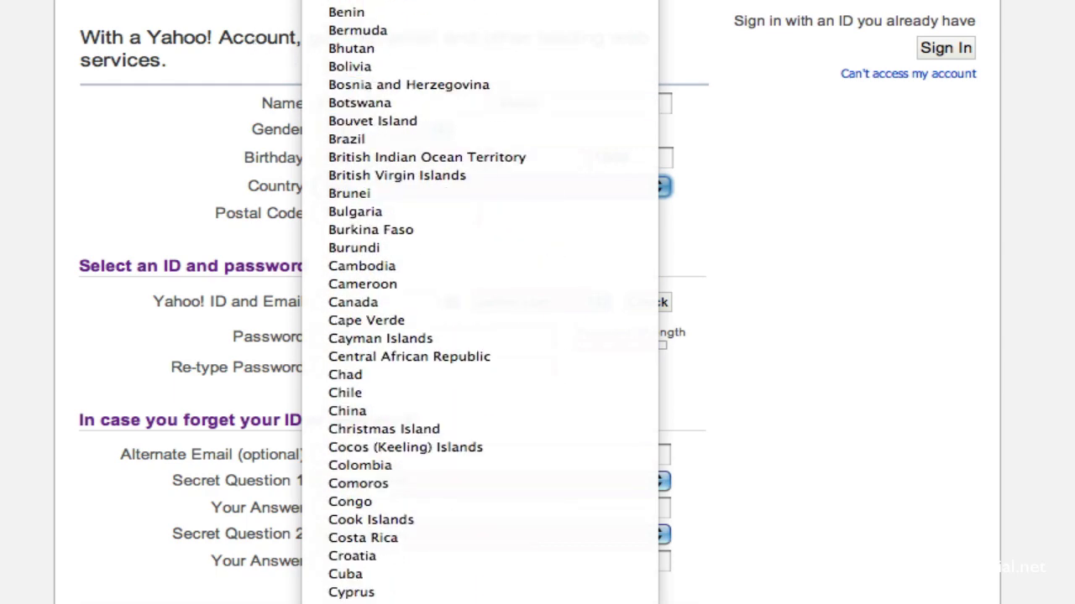
{"action": "left_click", "coordinate": [353, 11]}
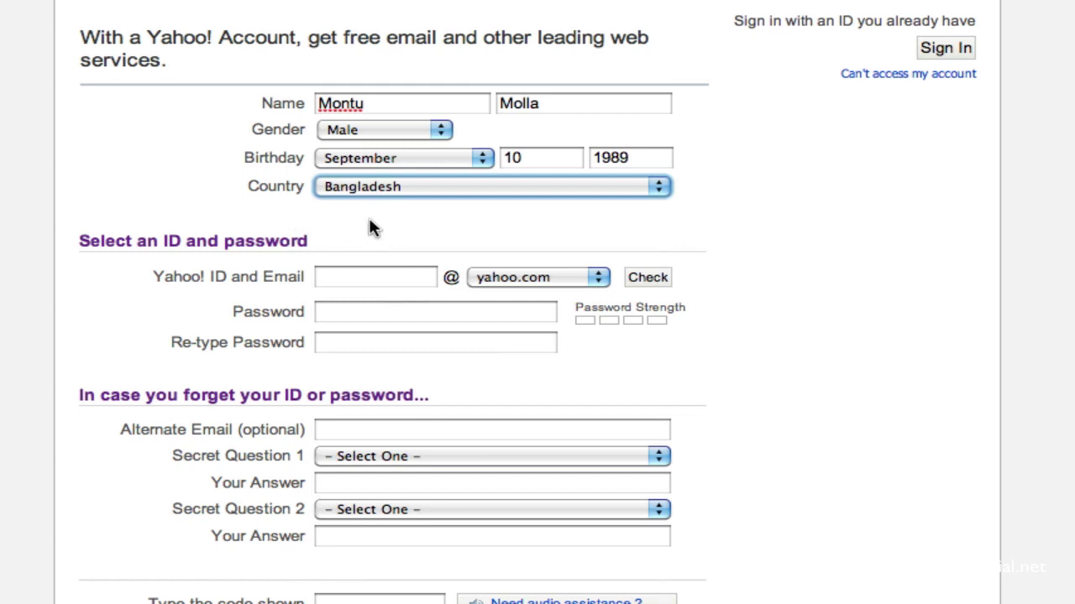
Step: Enter the desired Yahoo! ID and keep yahoo.com as its mail domain
{"action": "left_click", "coordinate": [540, 243]}
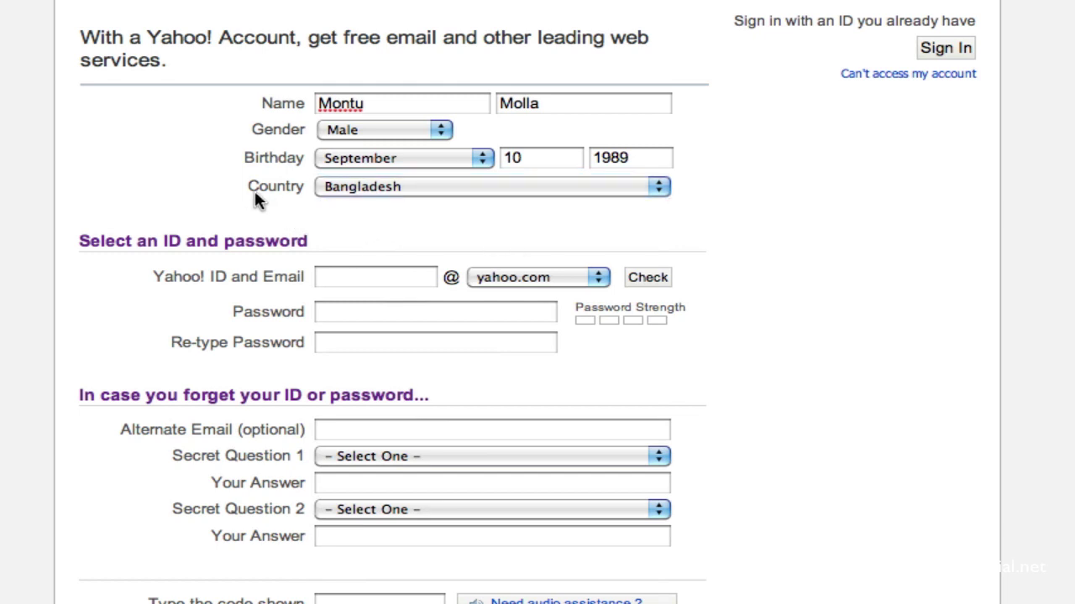
{"action": "left_click", "coordinate": [302, 193]}
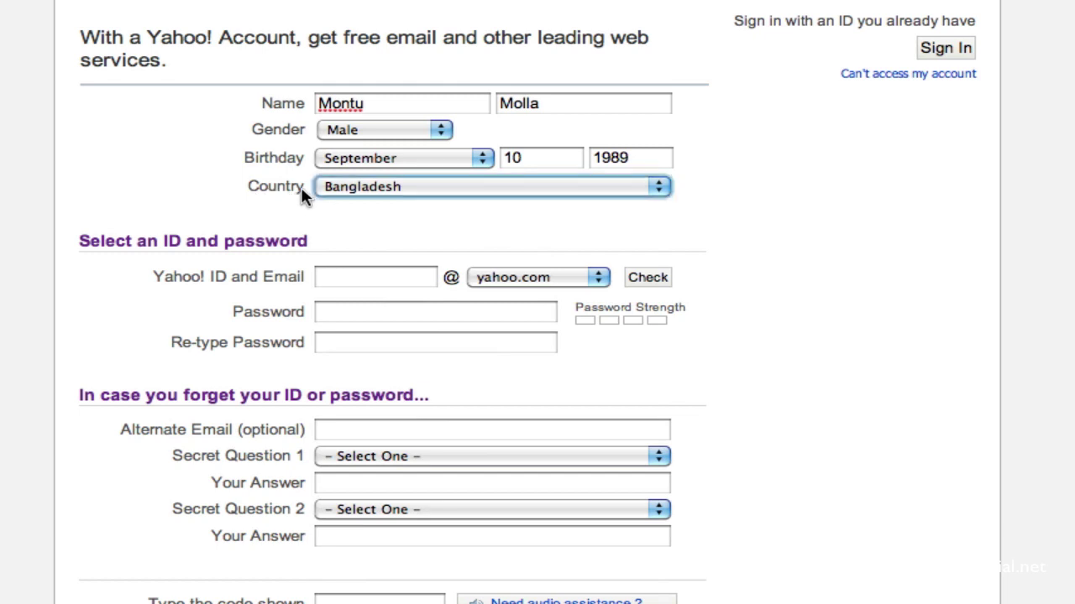
{"action": "left_click", "coordinate": [367, 214]}
{"action": "left_click", "coordinate": [363, 280]}
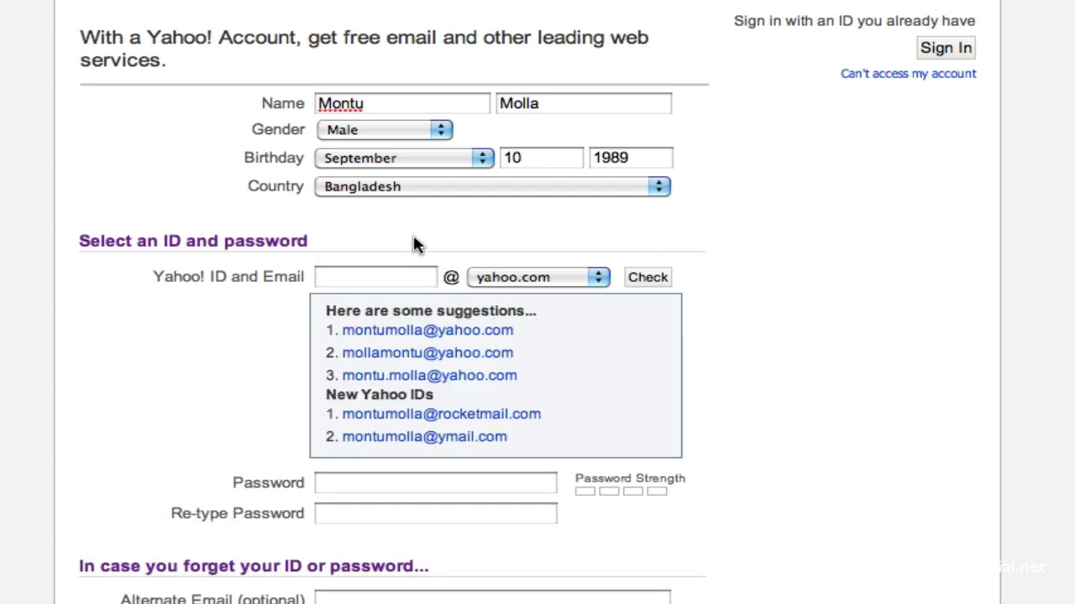
{"action": "scroll", "coordinate": [430, 225], "scroll_direction": "down", "scroll_amount": 1}
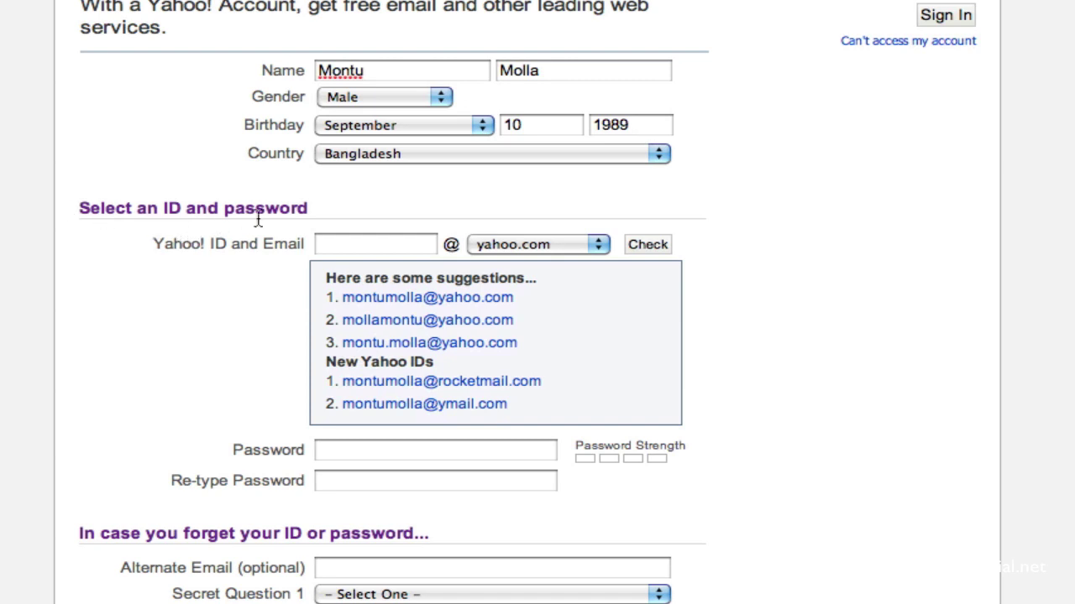
{"action": "left_click", "coordinate": [355, 249]}
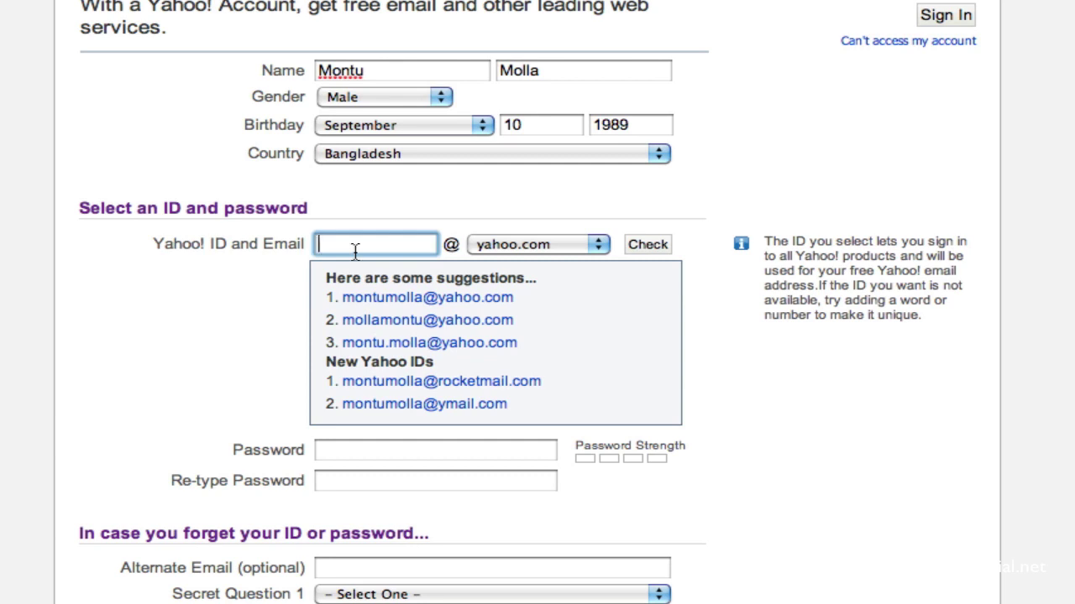
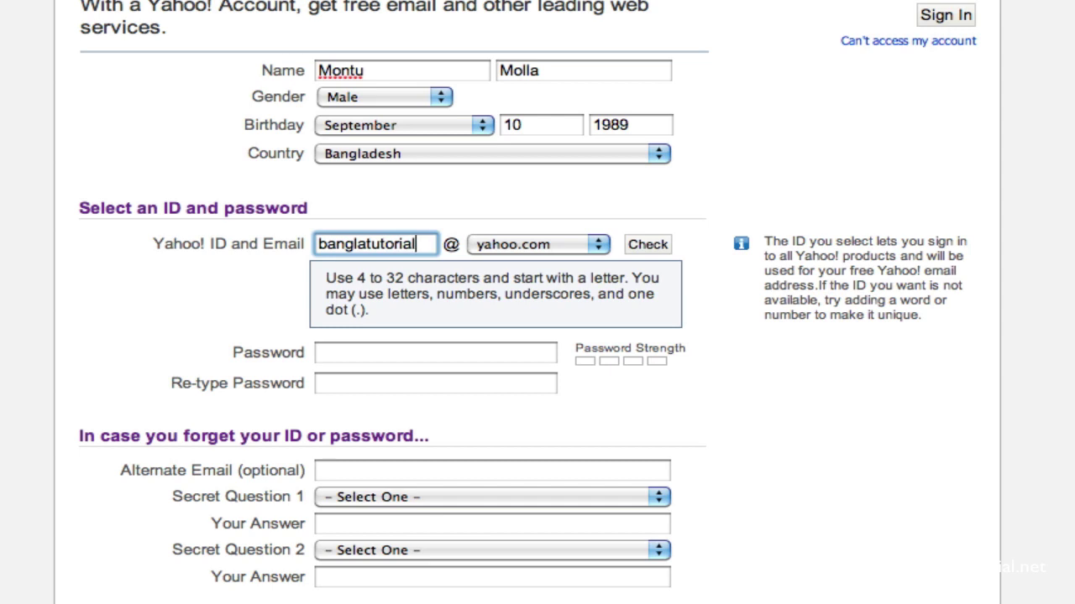
{"action": "left_click", "coordinate": [542, 243]}
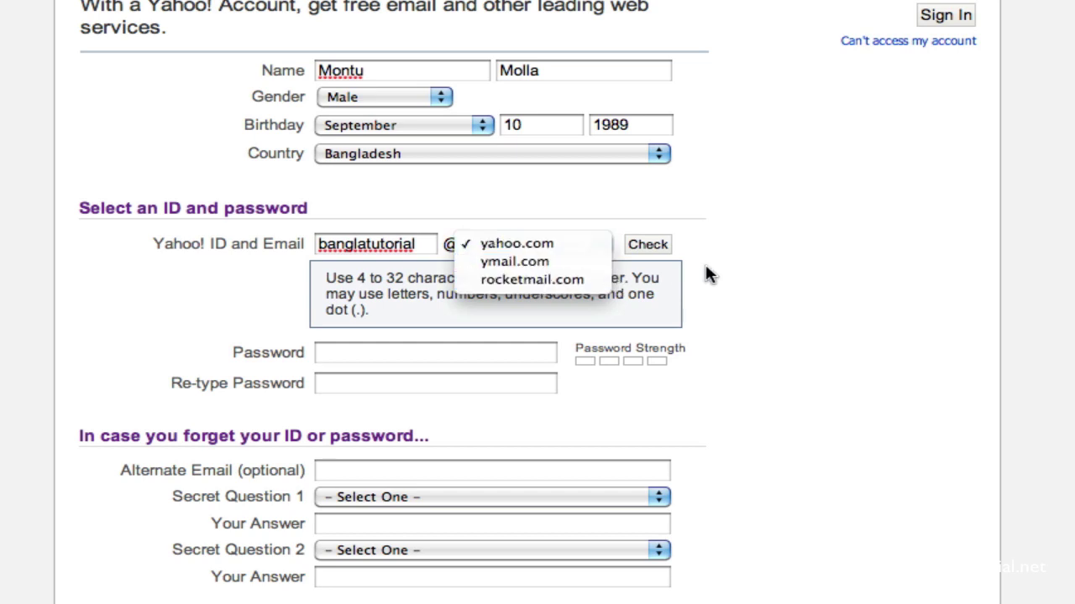
{"action": "left_click", "coordinate": [730, 273]}
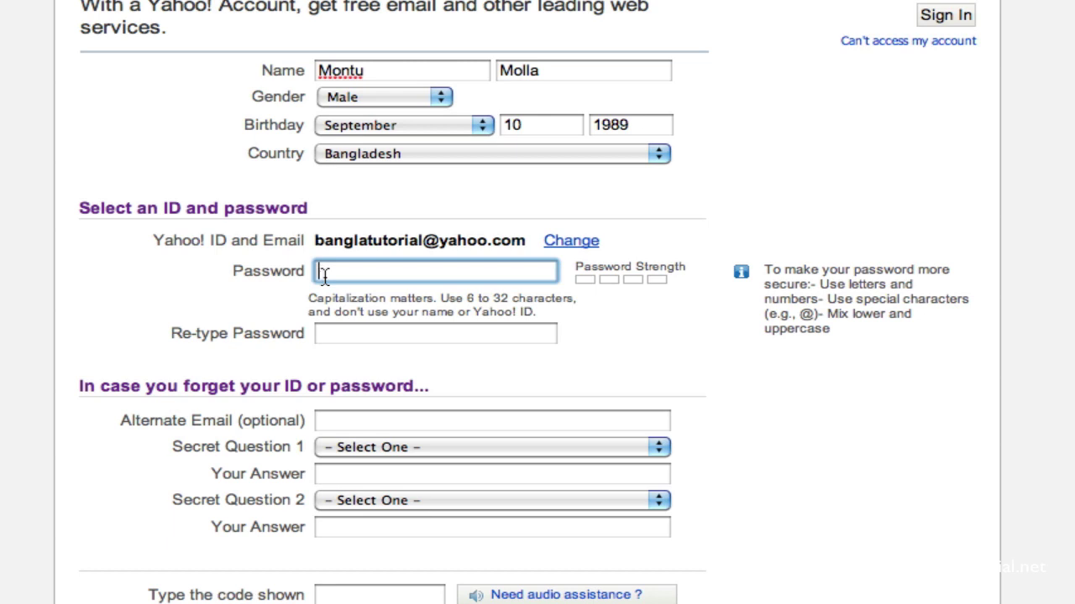
Step: Enter a password and lengthen it until the meter rates it Strong
{"action": "type", "text": "123456"}
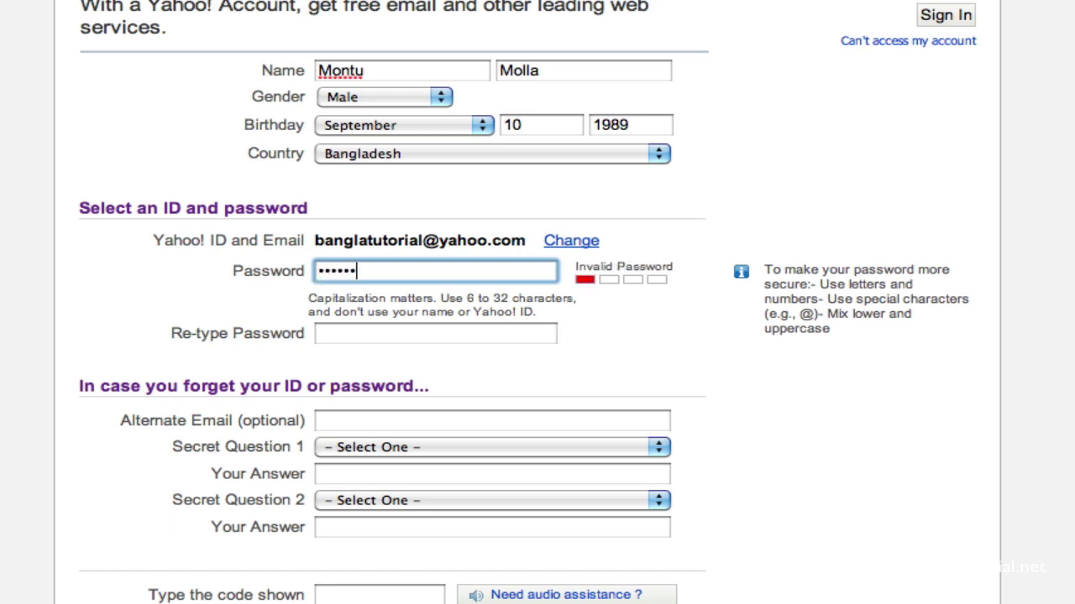
{"action": "type", "text": "7"}
{"action": "left_click", "coordinate": [370, 333]}
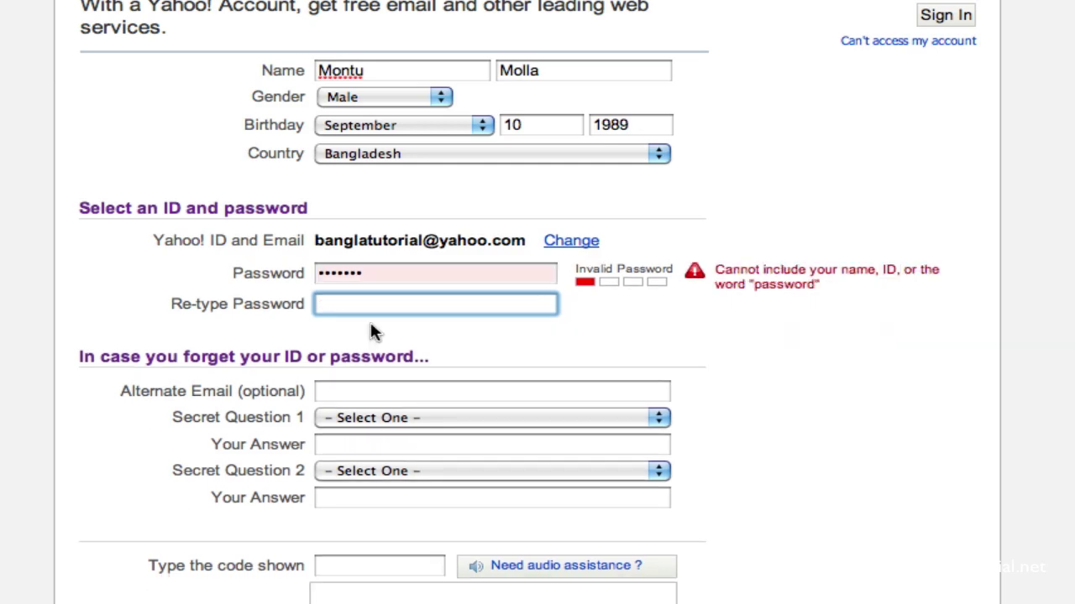
{"action": "left_click", "coordinate": [407, 277]}
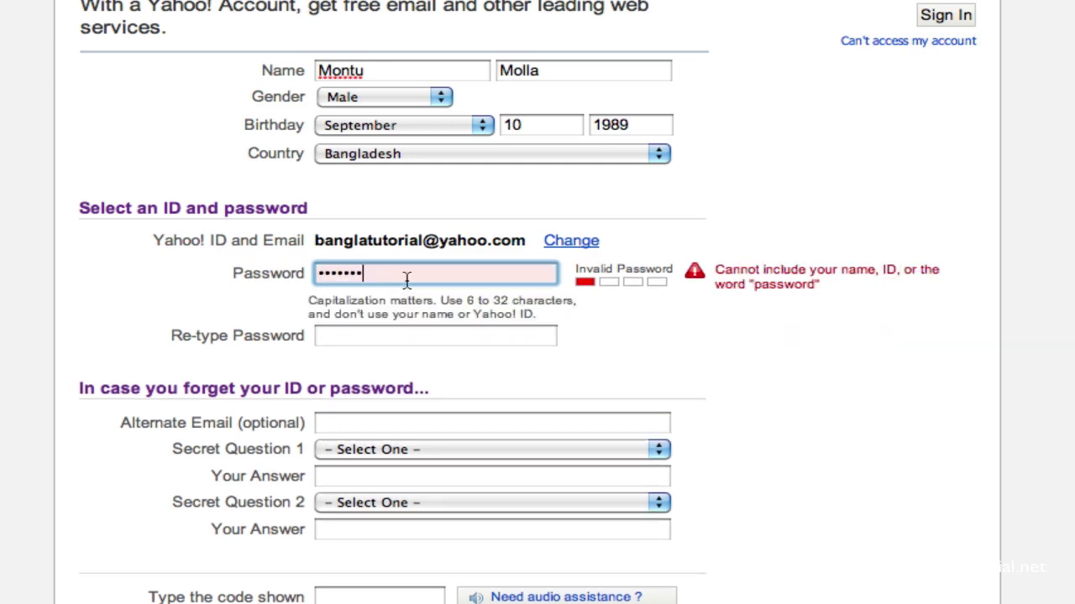
{"action": "double_click", "coordinate": [407, 281]}
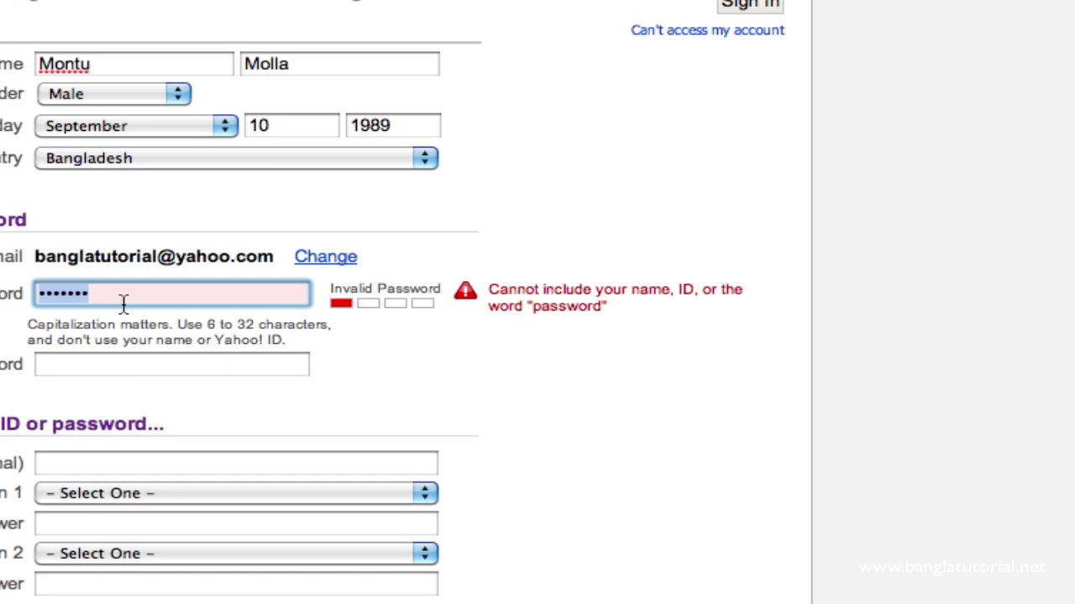
{"action": "left_click", "coordinate": [123, 304]}
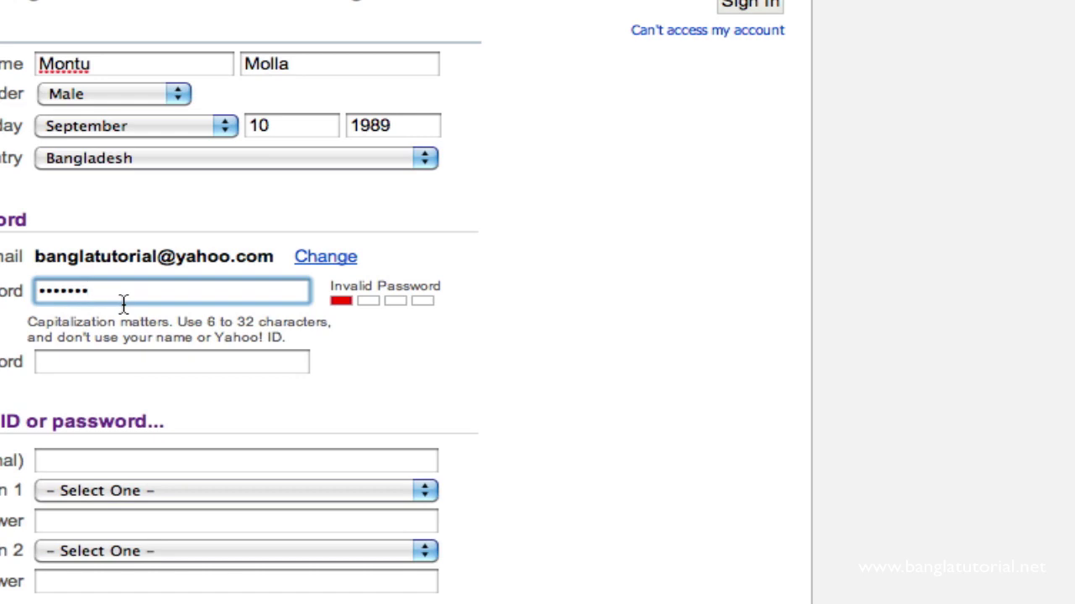
{"action": "type", "text": "123"}
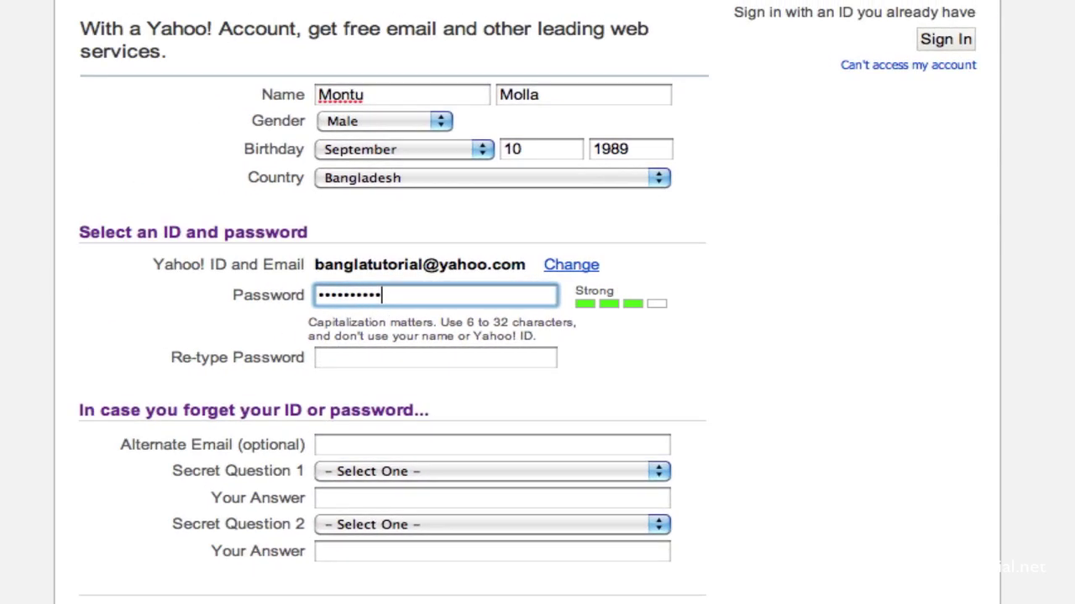
{"action": "type", "text": "4"}
Step: Re-type the same password in the Re-type Password field
{"action": "left_click", "coordinate": [403, 361]}
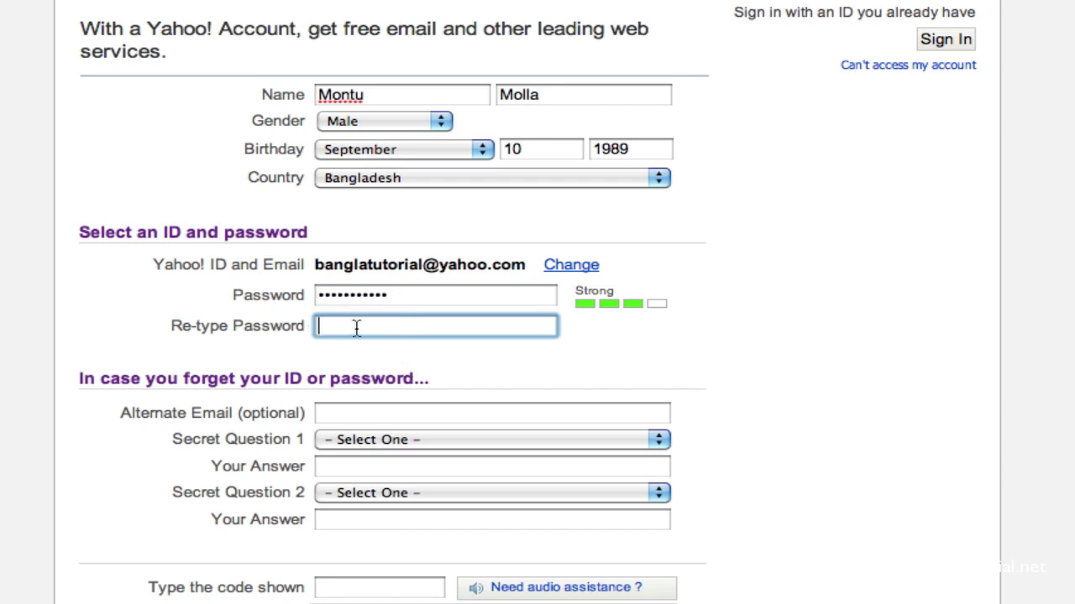
{"action": "type", "text": "•••••••••••"}
{"action": "left_click", "coordinate": [173, 390]}
{"action": "scroll", "coordinate": [173, 390], "scroll_direction": "down", "scroll_amount": 5}
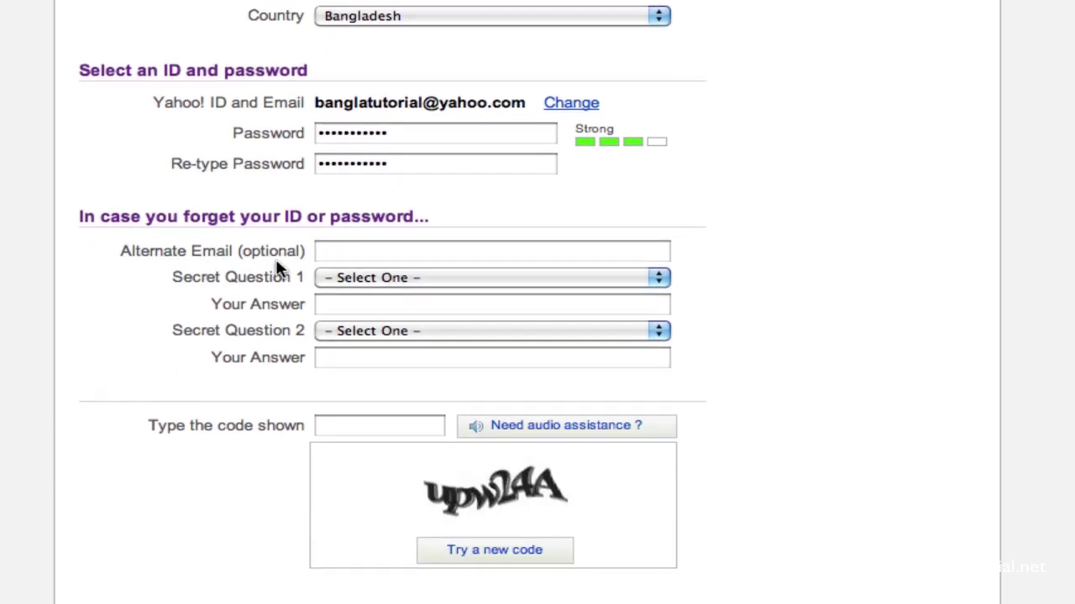
{"action": "left_click", "coordinate": [332, 257]}
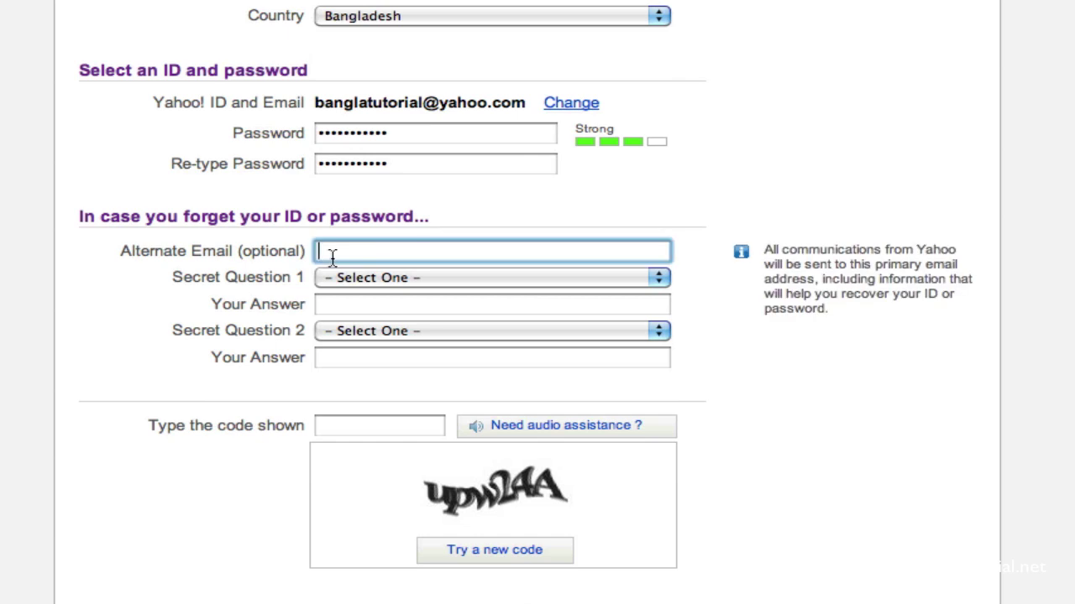
Step: Set Secret Question 1 to 'Where did you meet your spouse?'
{"action": "left_click", "coordinate": [336, 304]}
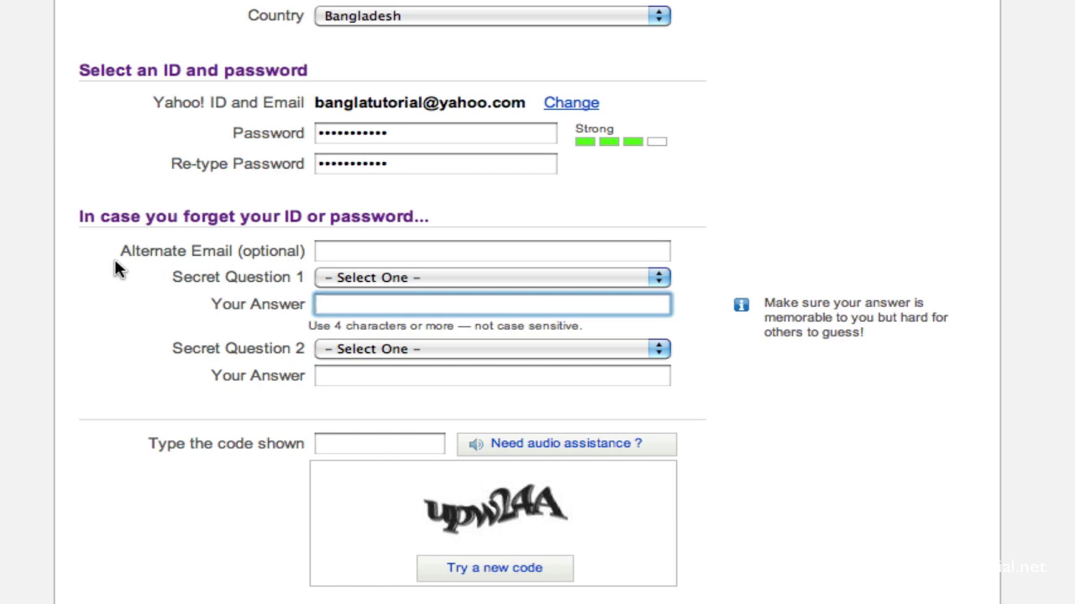
{"action": "left_click", "coordinate": [353, 253]}
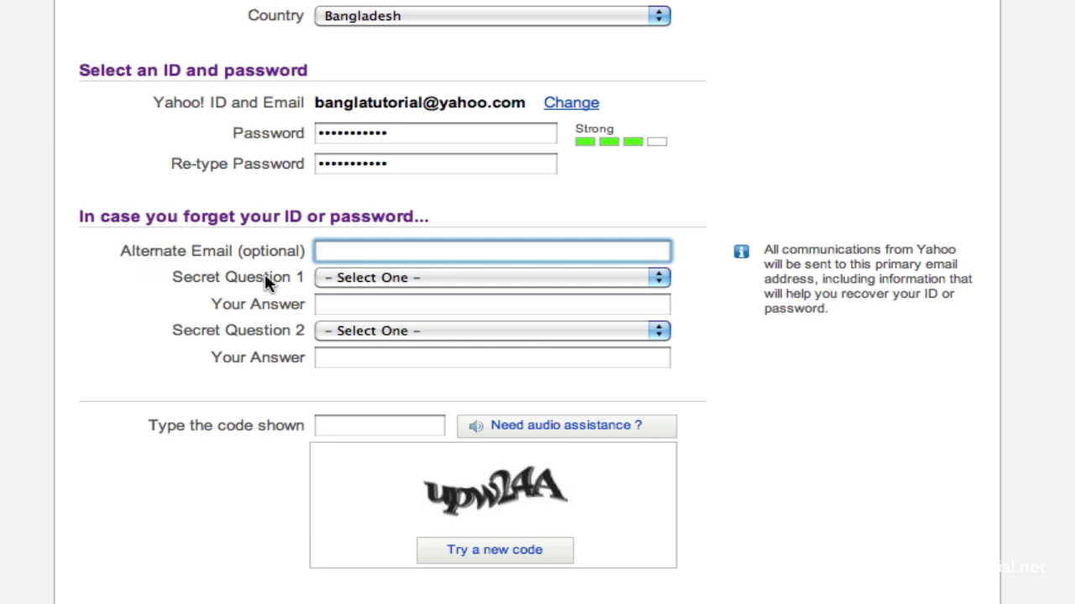
{"action": "scroll", "coordinate": [271, 304], "scroll_direction": "down", "scroll_amount": 1}
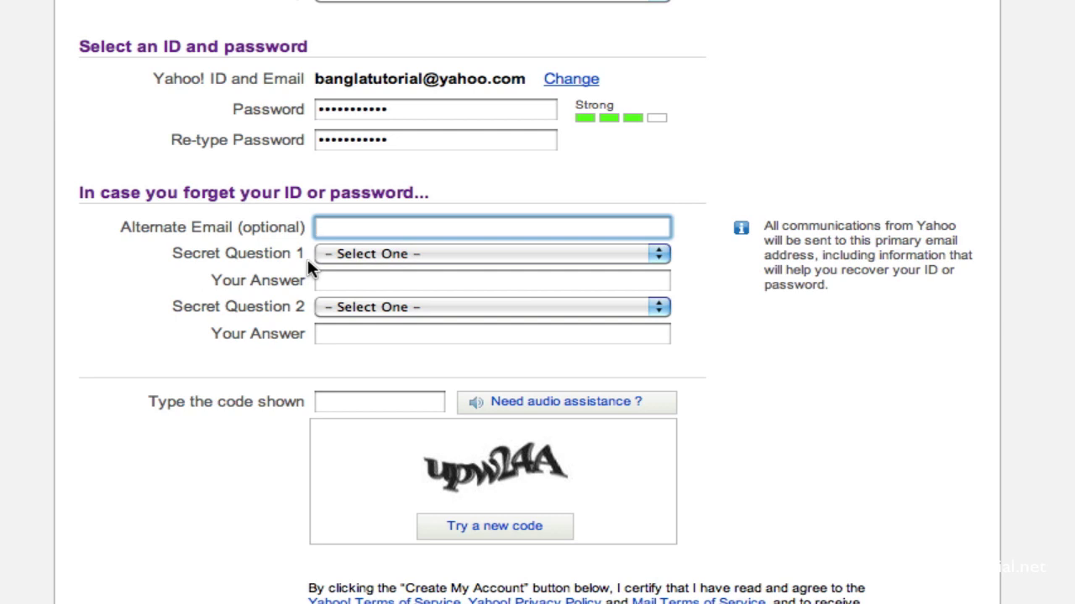
{"action": "left_click", "coordinate": [351, 256]}
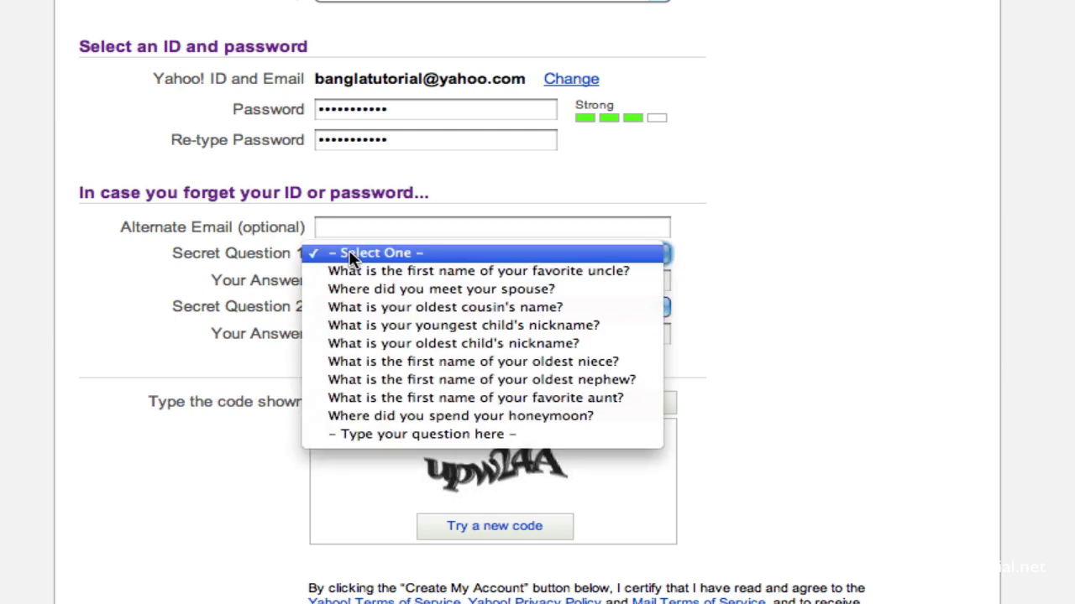
{"action": "left_click", "coordinate": [239, 278]}
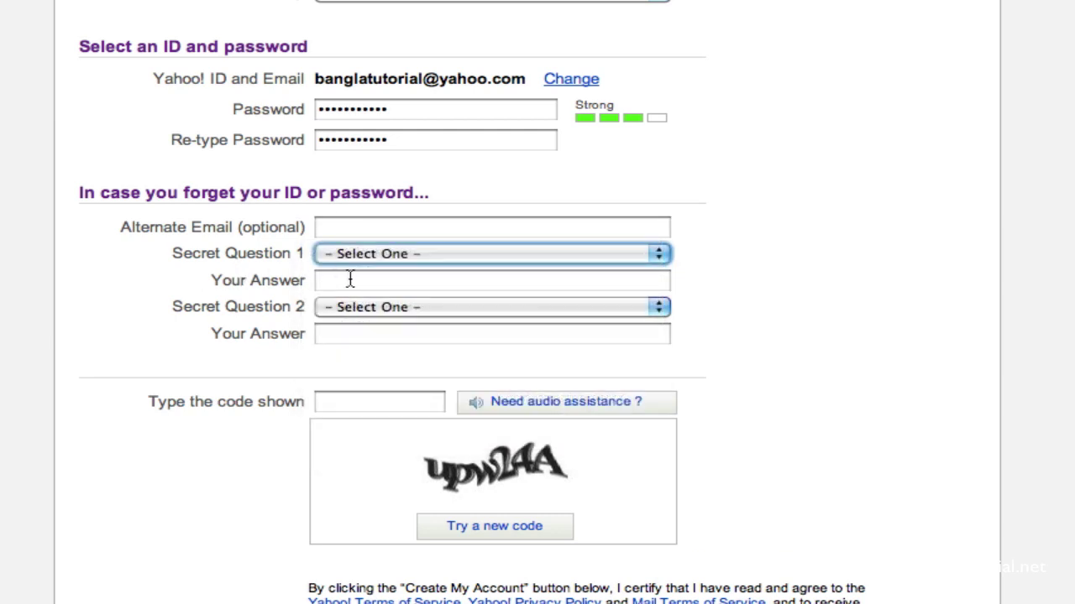
{"action": "left_click", "coordinate": [350, 279]}
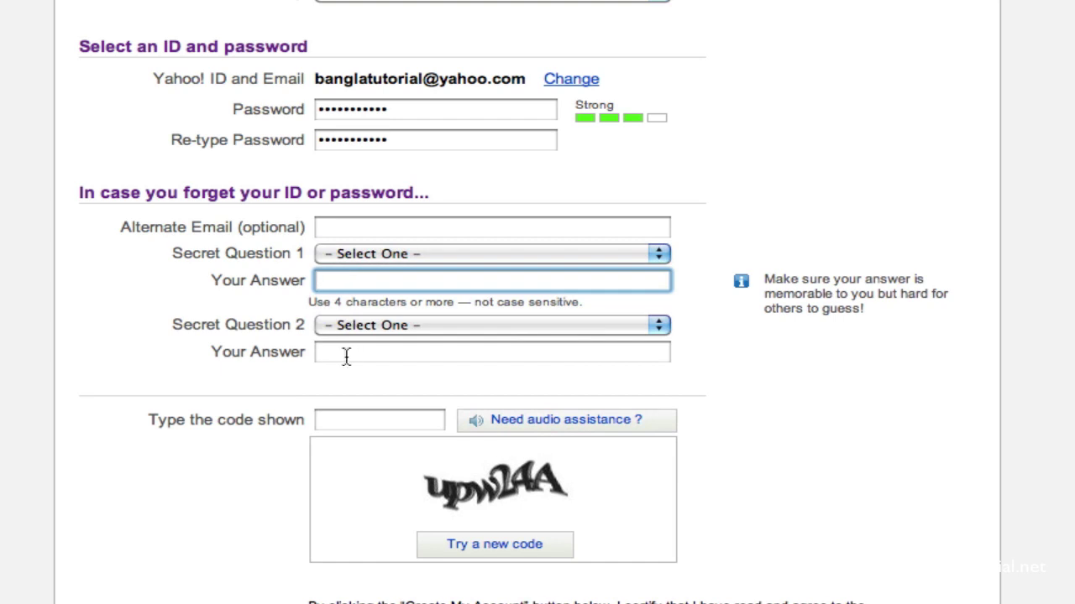
{"action": "left_click", "coordinate": [346, 353]}
{"action": "left_click", "coordinate": [375, 261]}
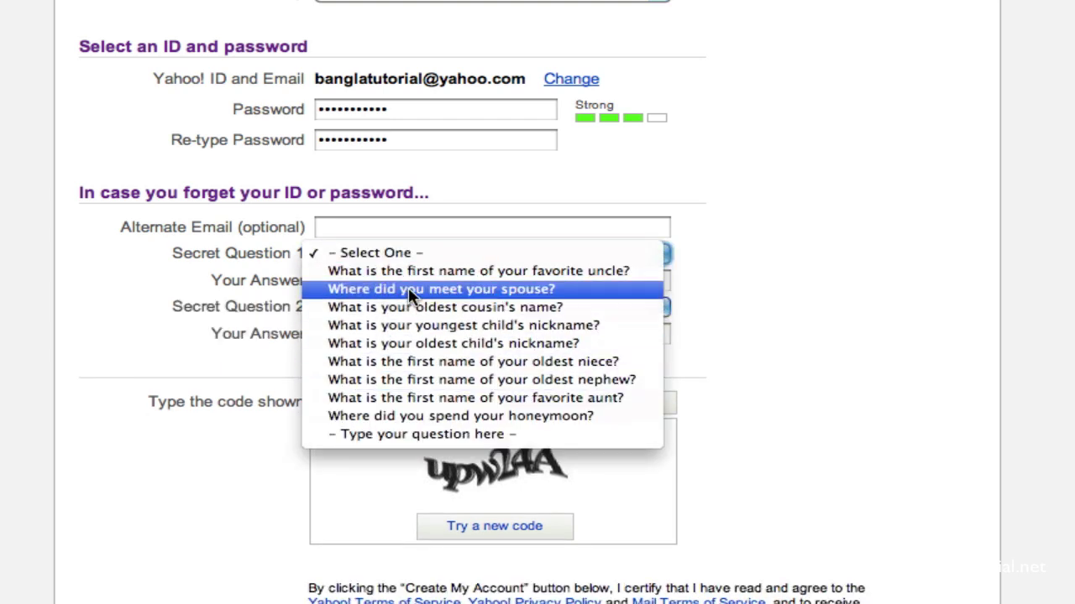
{"action": "left_click", "coordinate": [408, 288]}
Step: Answer the spouse question and pick 'What was your favorite food as a child?' for Question 2
{"action": "left_click", "coordinate": [380, 288]}
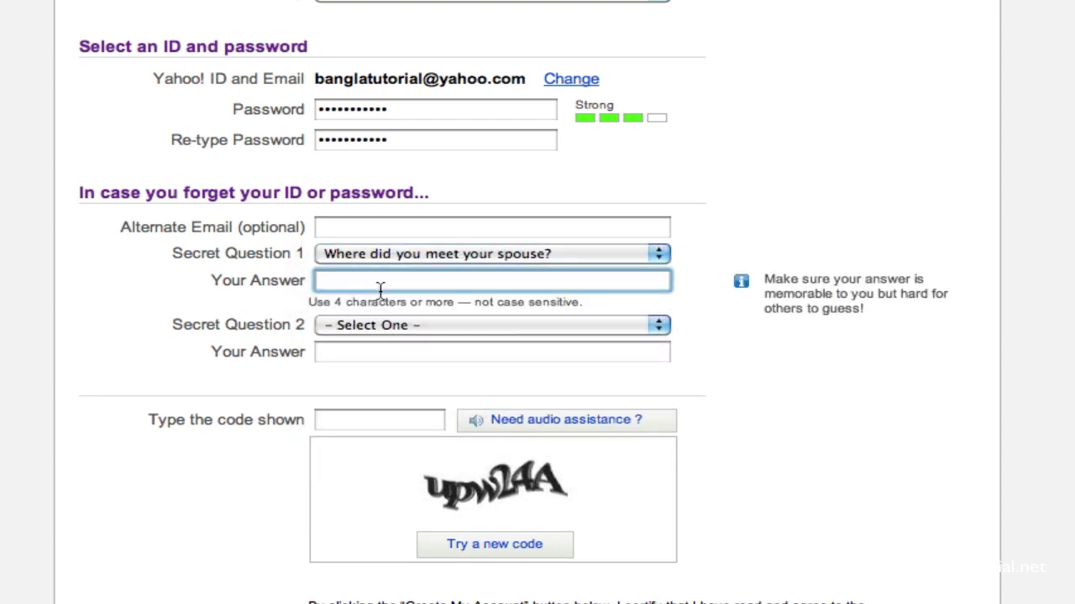
{"action": "type", "text": "xxxx"}
{"action": "key", "text": "BackSpace"}
{"action": "left_click", "coordinate": [394, 326]}
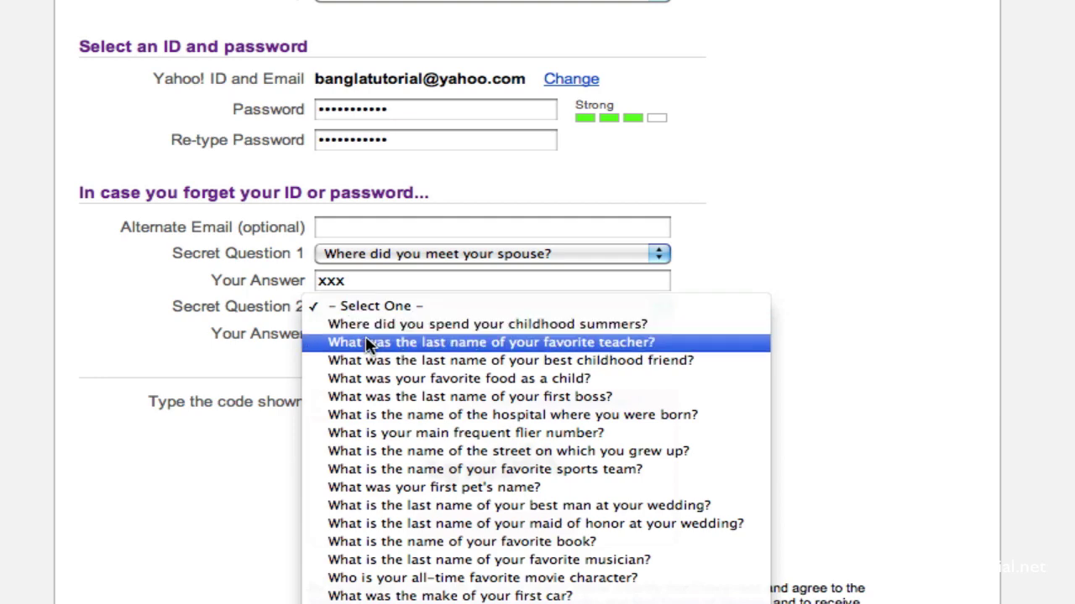
{"action": "left_click", "coordinate": [399, 383]}
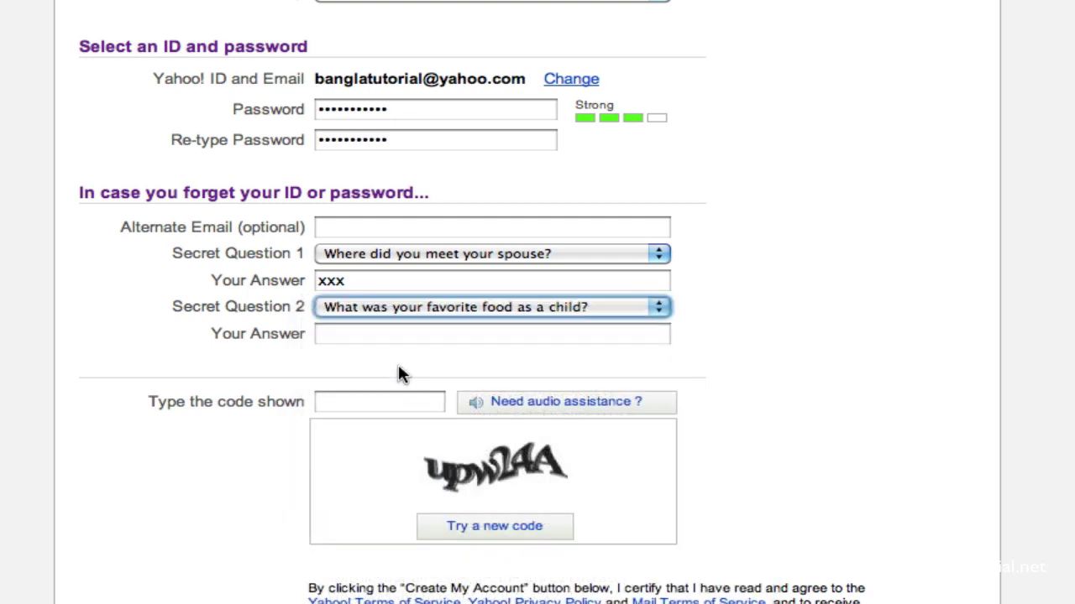
Step: Replace the second secret answer with one different from the first
{"action": "left_click", "coordinate": [400, 334]}
{"action": "type", "text": "xxx"}
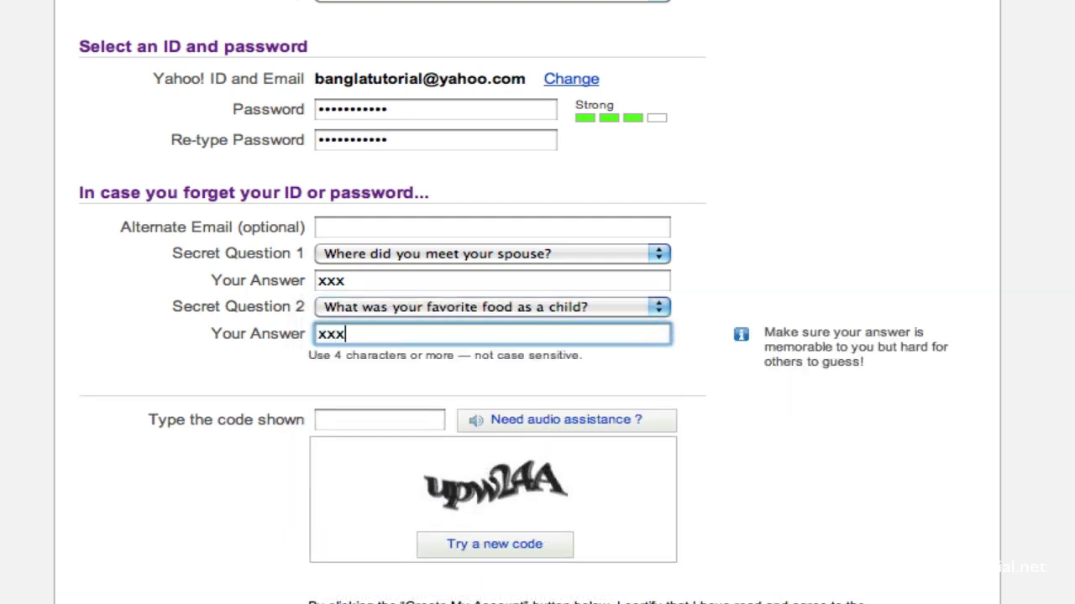
{"action": "left_click", "coordinate": [241, 336]}
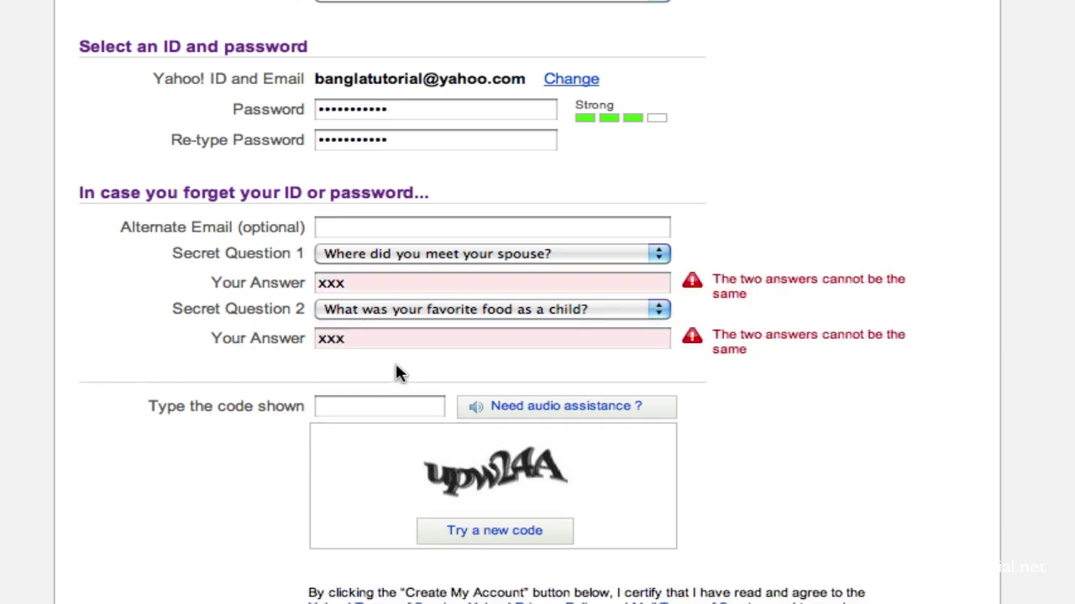
{"action": "left_click", "coordinate": [437, 336]}
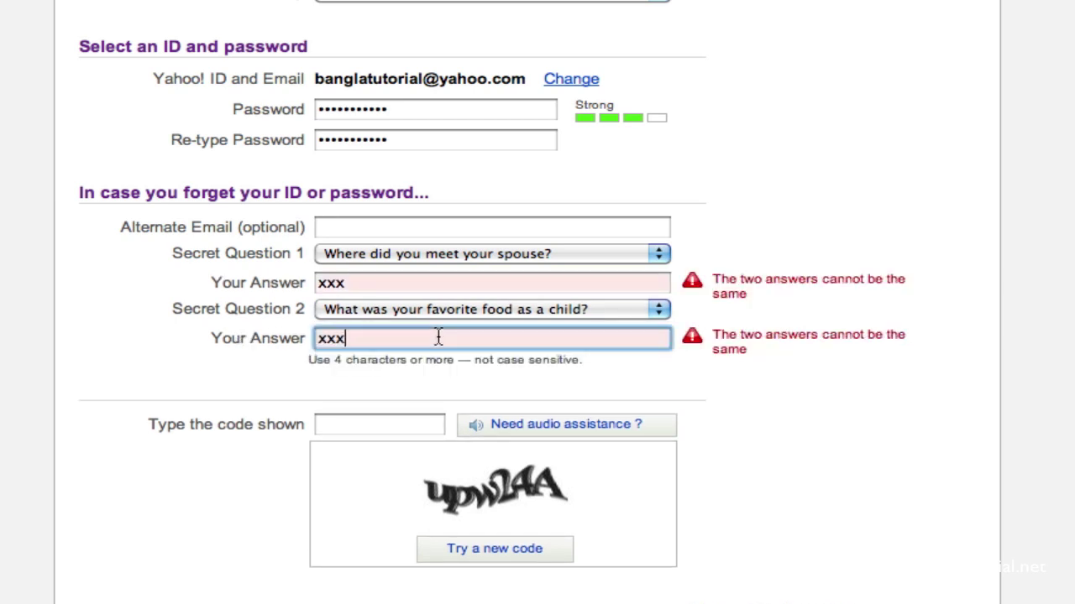
{"action": "type", "text": "x"}
{"action": "key", "text": "BackSpace"}
{"action": "key", "text": "BackSpace"}
{"action": "key", "text": "BackSpace"}
{"action": "key", "text": "BackSpace"}
{"action": "type", "text": "yyy"}
Step: Review both security answers and go to the verification code box
{"action": "left_click", "coordinate": [391, 423]}
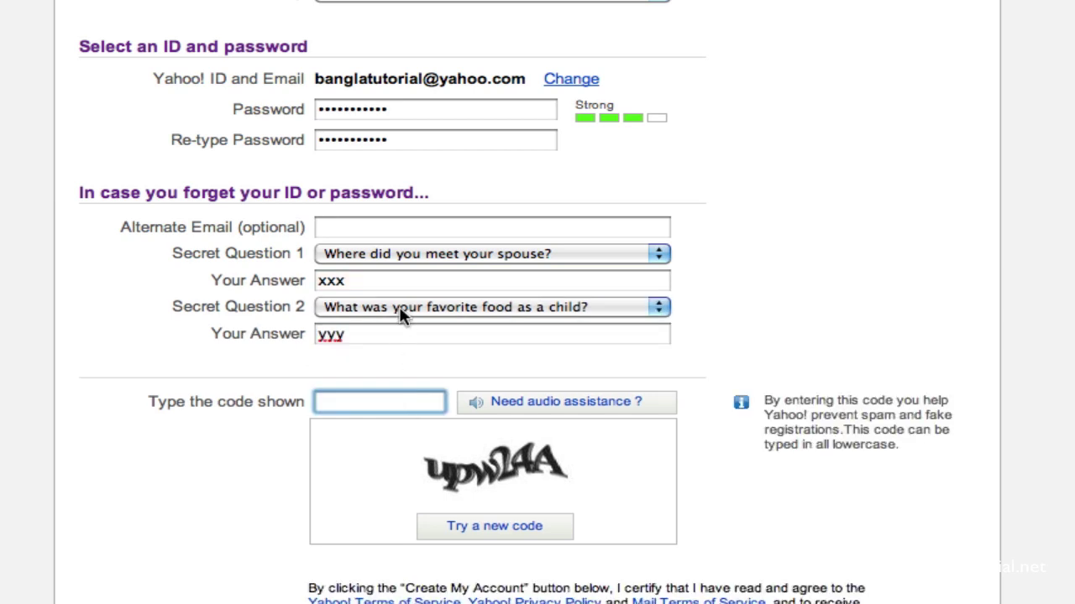
{"action": "left_click", "coordinate": [412, 276]}
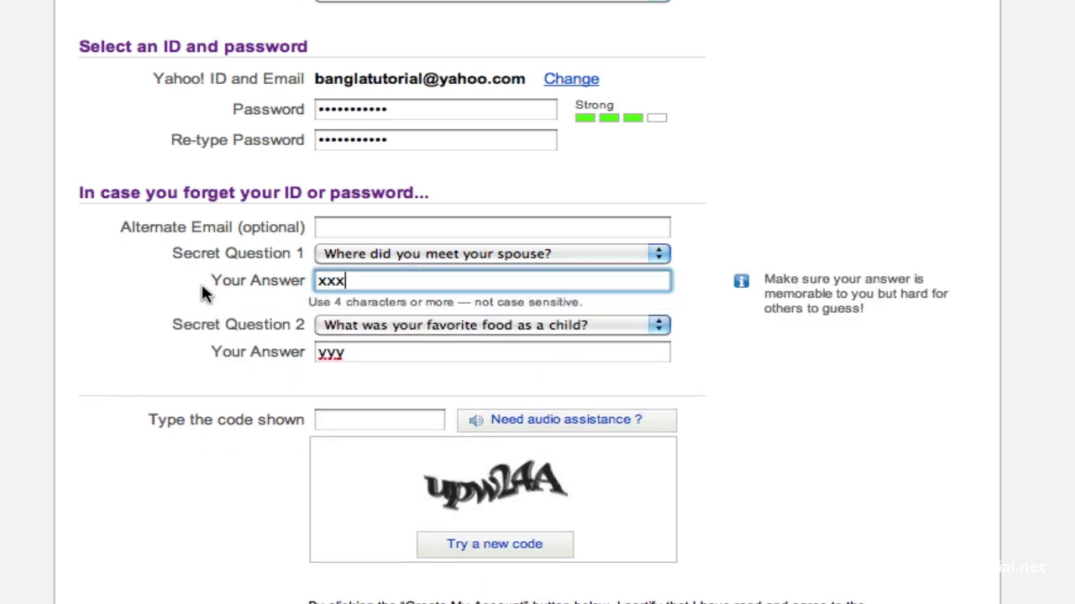
{"action": "left_click", "coordinate": [379, 350]}
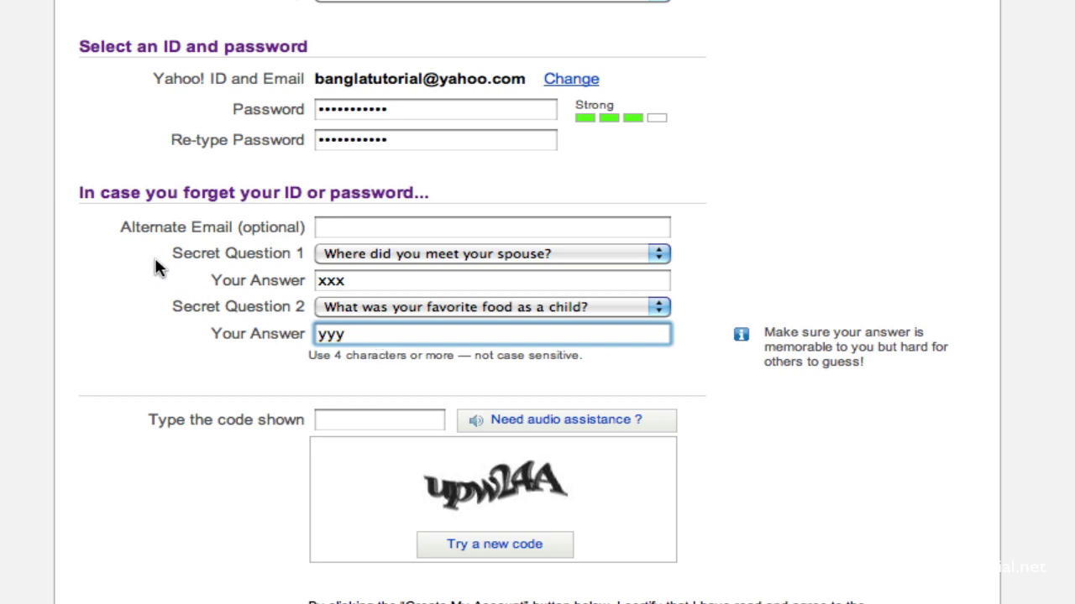
{"action": "scroll", "coordinate": [153, 267], "scroll_direction": "down", "scroll_amount": 2}
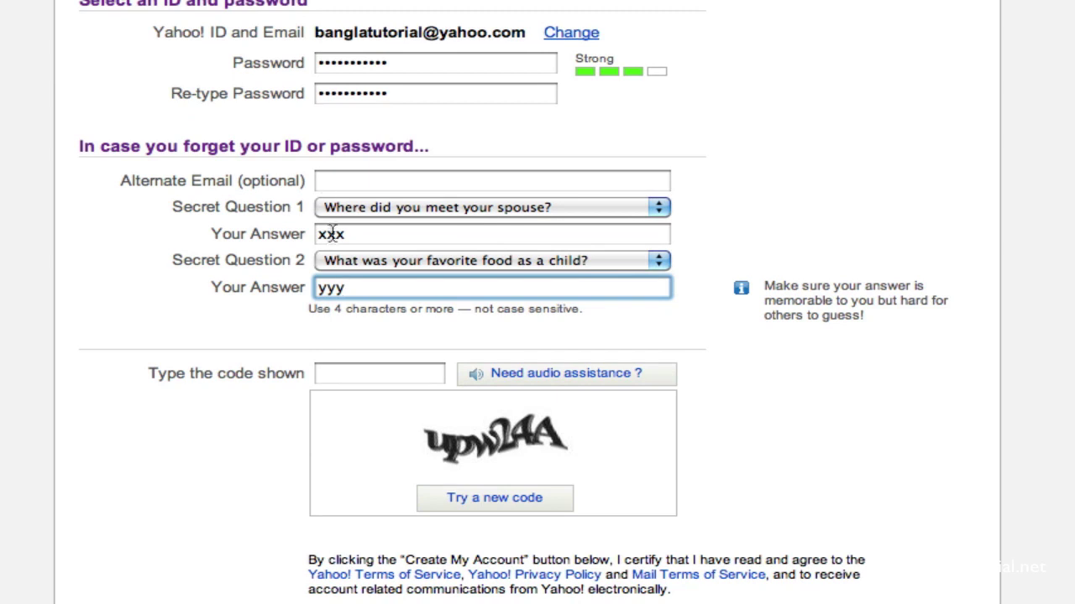
{"action": "left_click", "coordinate": [335, 374]}
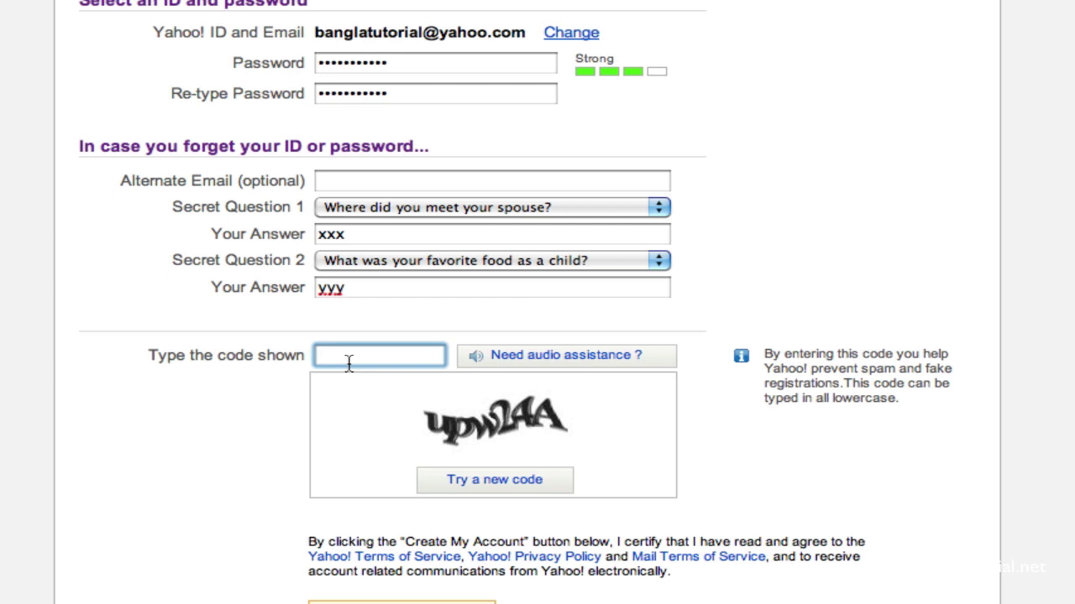
Step: Enter the image verification code and submit with Create My Account
{"action": "type", "text": "upw24A"}
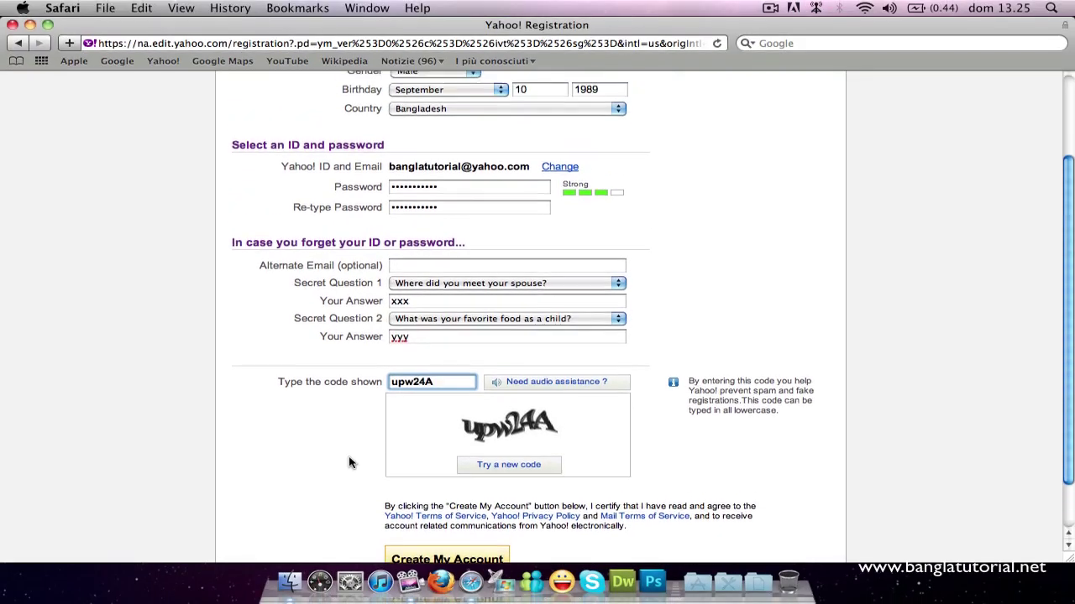
{"action": "scroll", "coordinate": [256, 476], "scroll_direction": "up", "scroll_amount": 3}
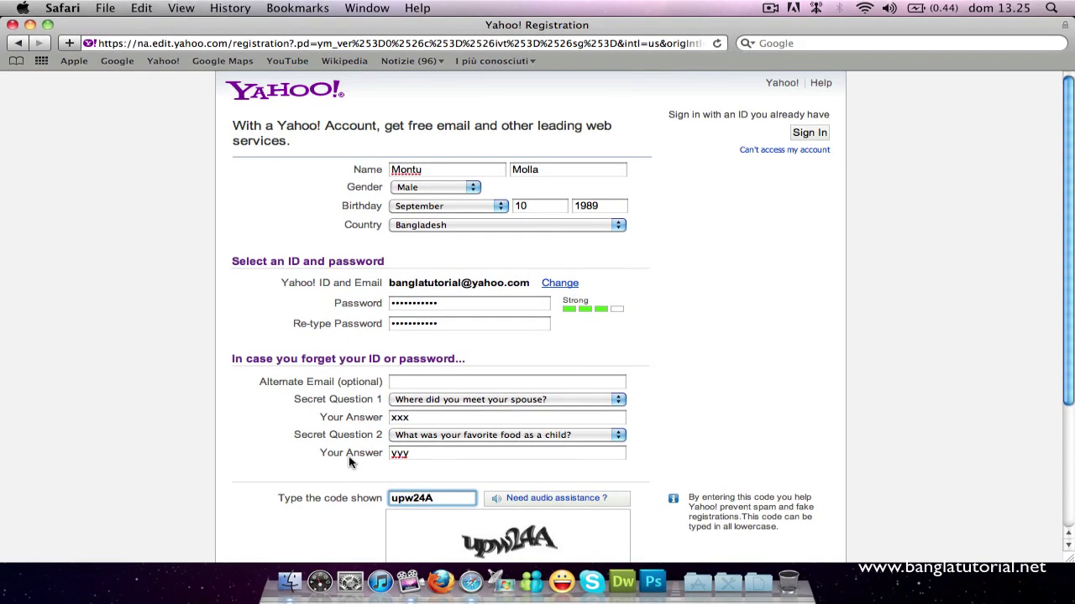
{"action": "scroll", "coordinate": [350, 461], "scroll_direction": "down", "scroll_amount": 5}
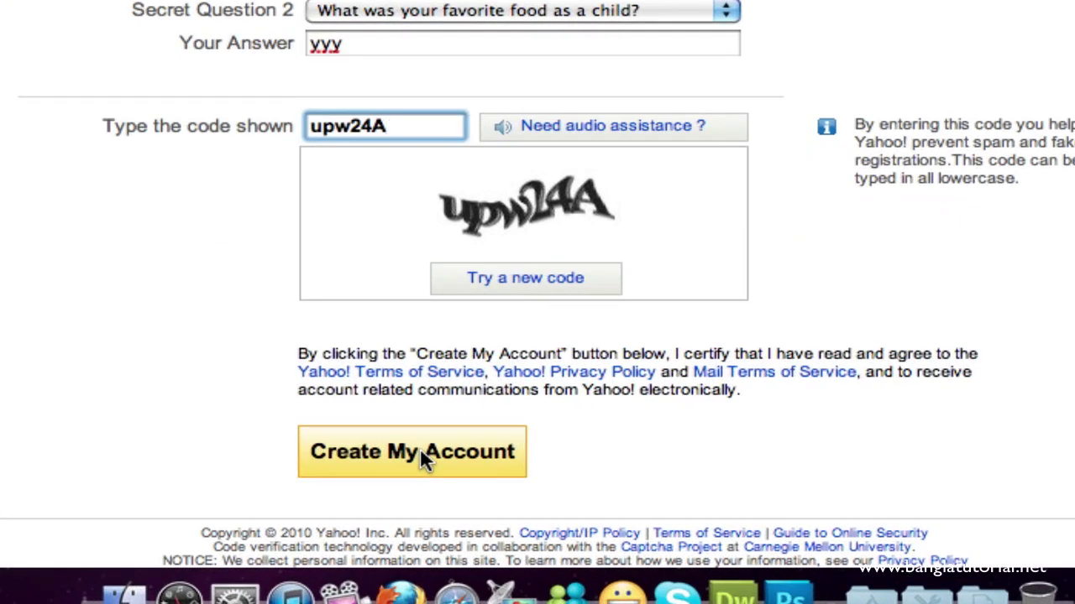
{"action": "left_click", "coordinate": [420, 453]}
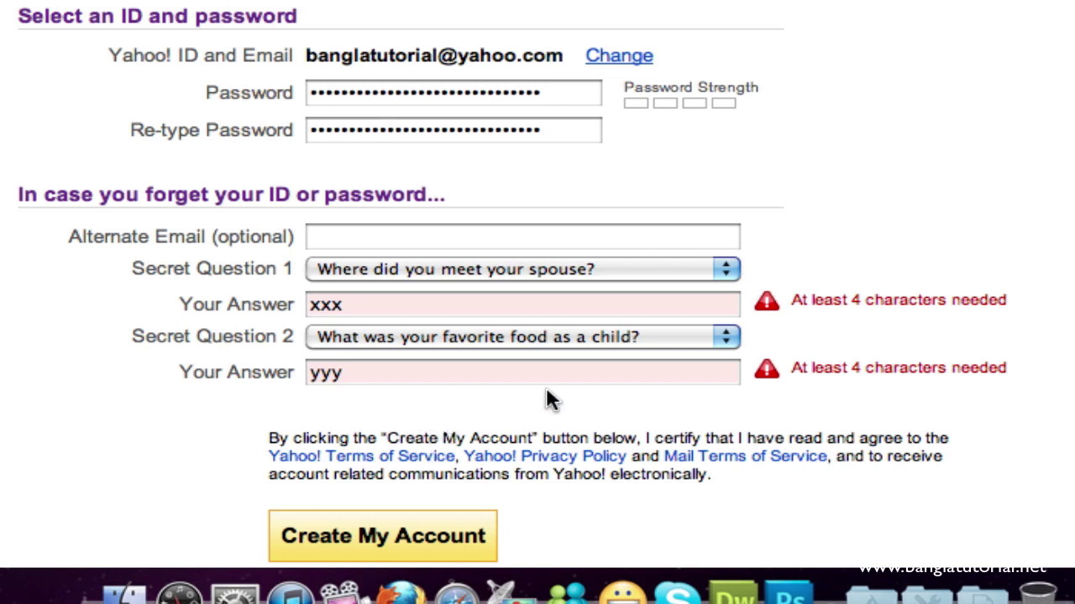
Step: Add one character to each security answer and resubmit with Create My Account
{"action": "left_click", "coordinate": [548, 309]}
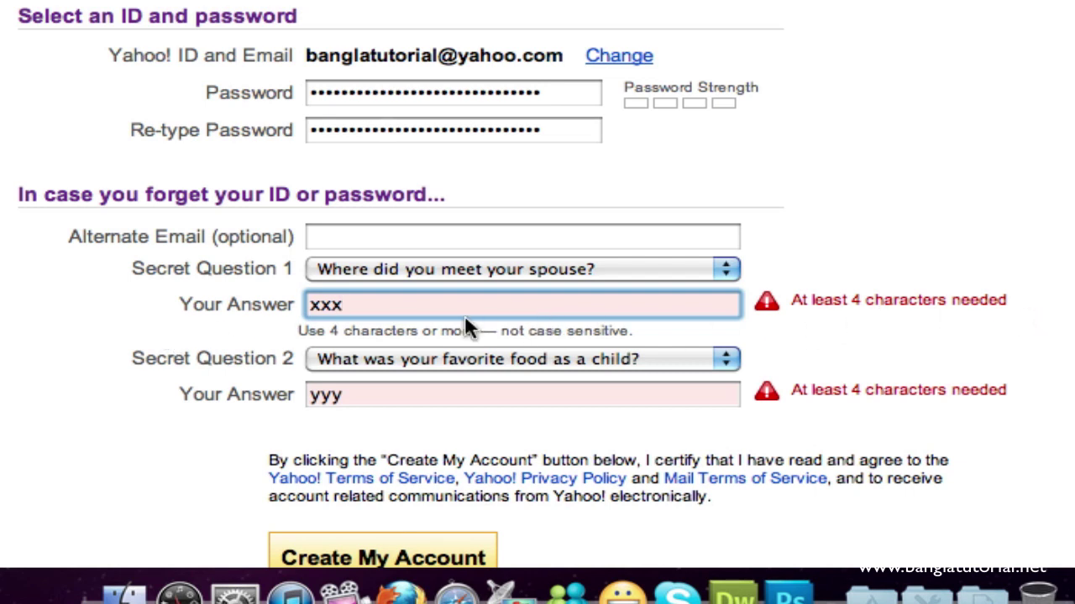
{"action": "double_click", "coordinate": [372, 309]}
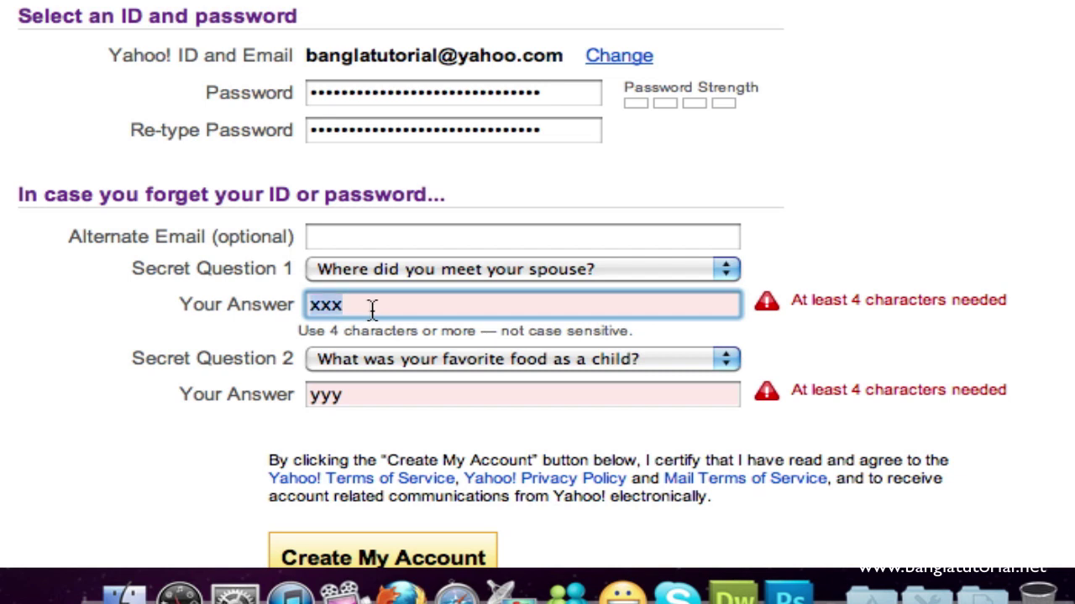
{"action": "left_click", "coordinate": [375, 310]}
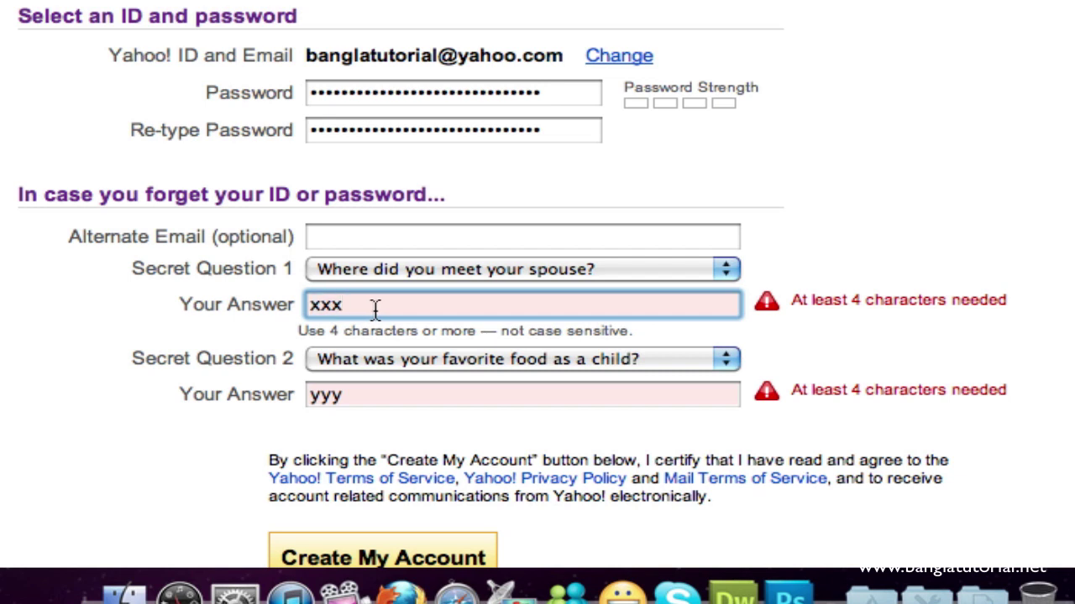
{"action": "type", "text": "x"}
{"action": "left_click", "coordinate": [358, 396]}
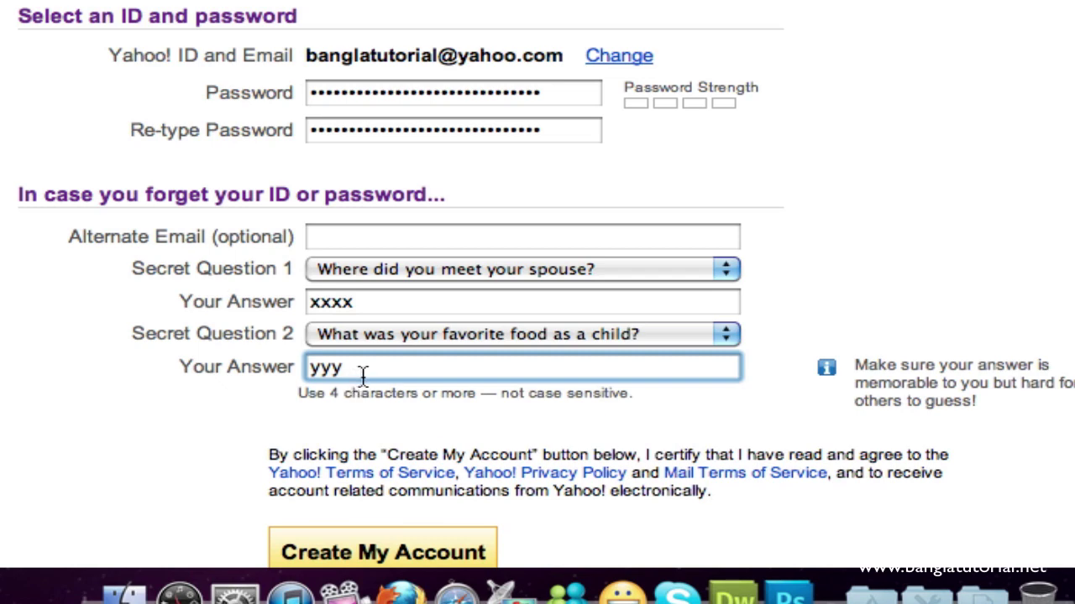
{"action": "type", "text": "y"}
{"action": "scroll", "coordinate": [284, 490], "scroll_direction": "down", "scroll_amount": 3}
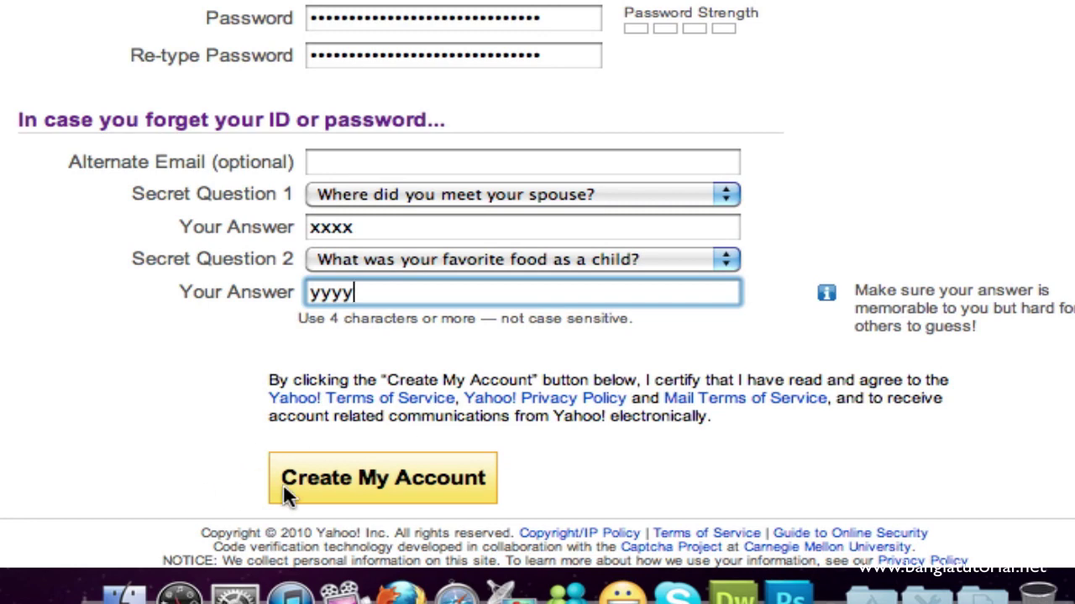
{"action": "left_click", "coordinate": [336, 479]}
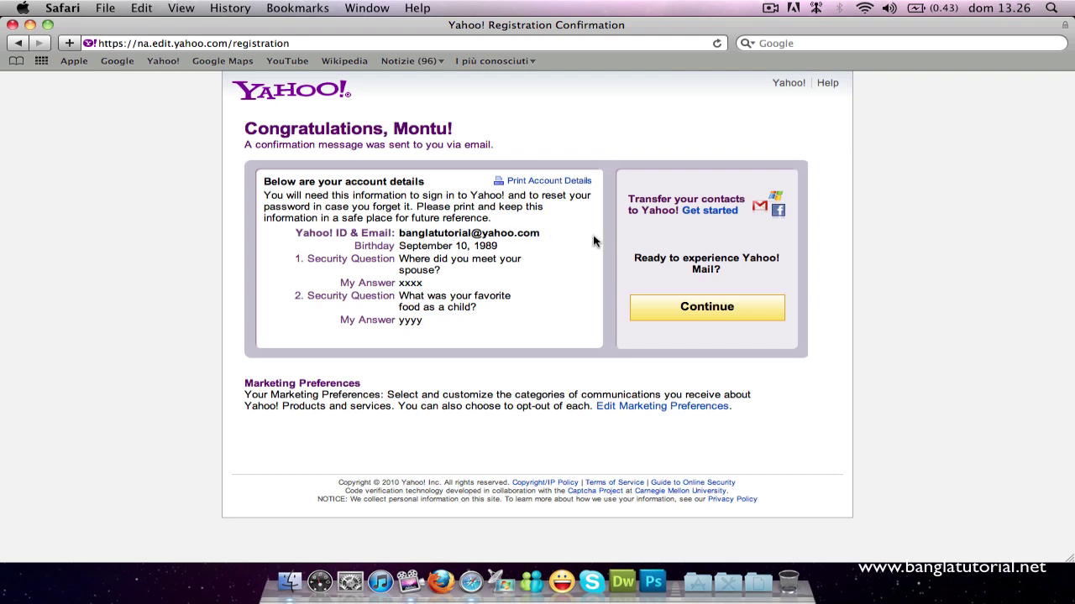
Step: Continue from the registration confirmation into the new account's Yahoo! Mail inbox
{"action": "left_click", "coordinate": [706, 312]}
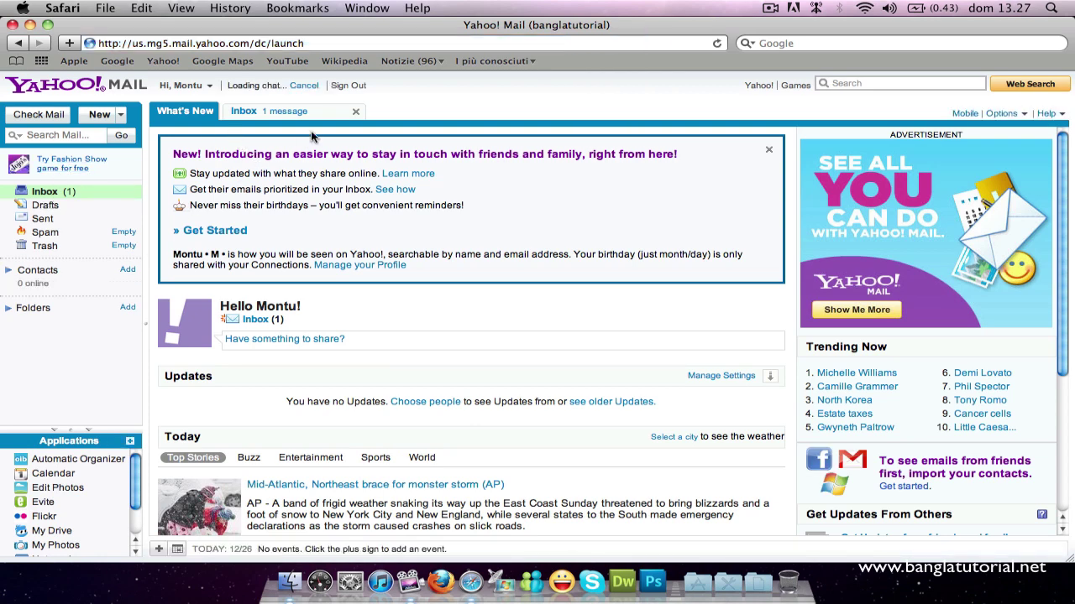
Step: Open the Welcome to Yahoo! message from the inbox and read it through
{"action": "left_click", "coordinate": [280, 117]}
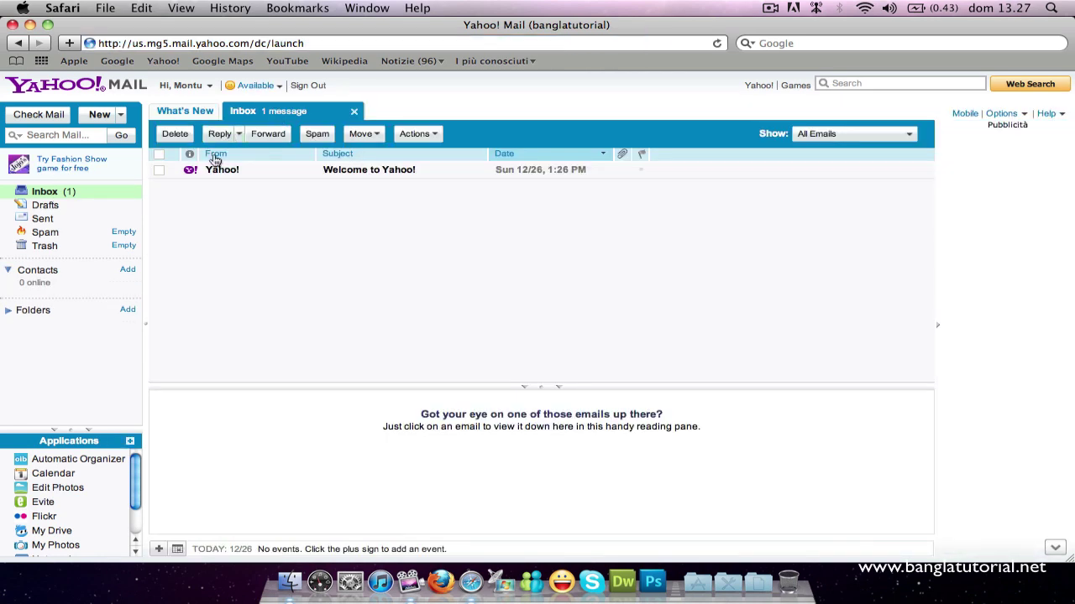
{"action": "left_click", "coordinate": [287, 175]}
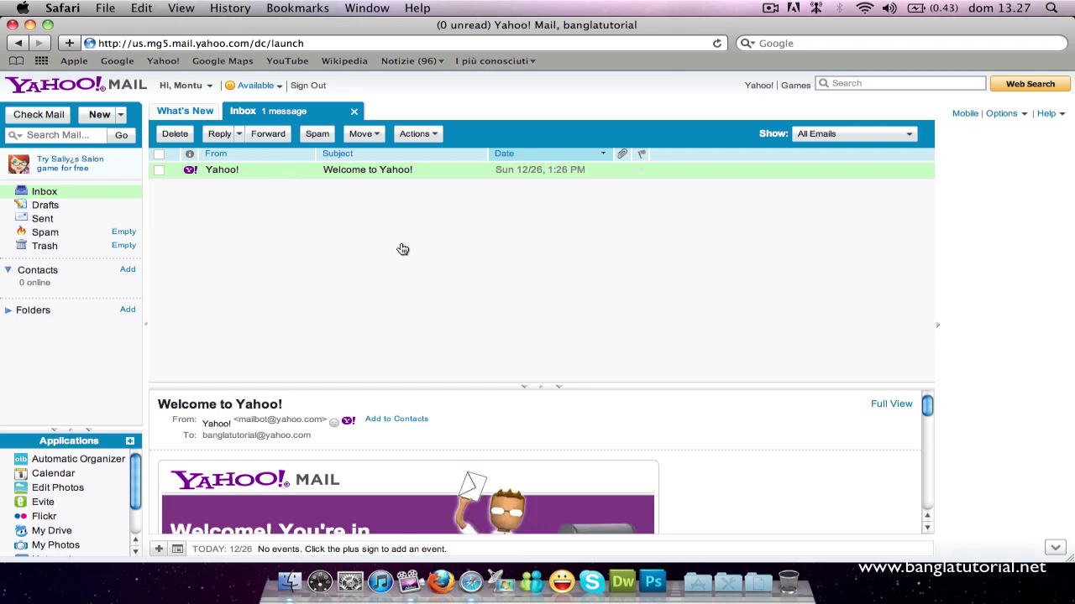
{"action": "scroll", "coordinate": [422, 426], "scroll_direction": "down", "scroll_amount": 5}
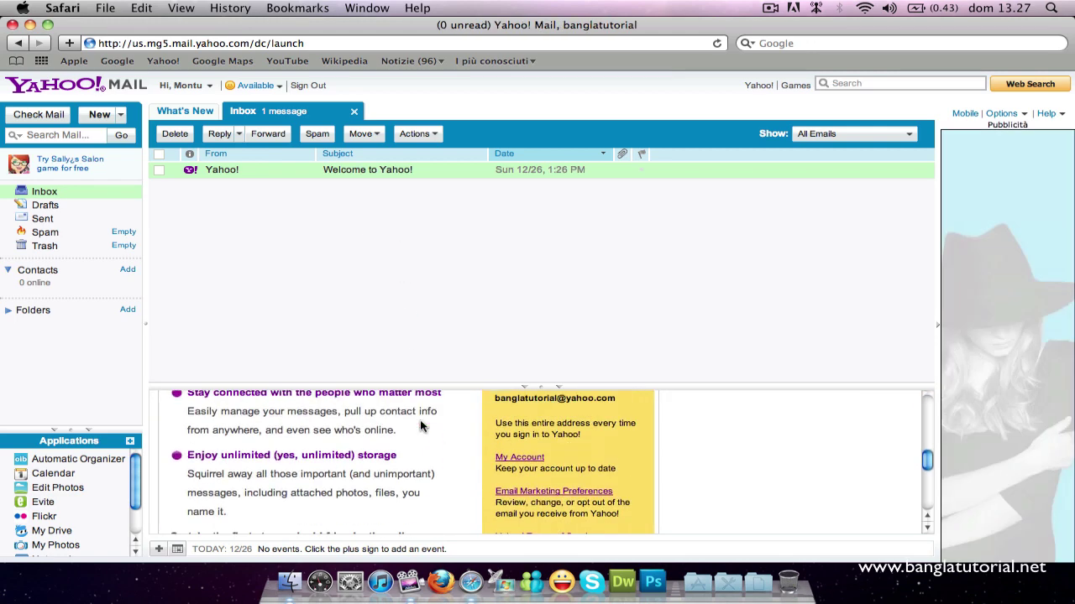
{"action": "scroll", "coordinate": [420, 419], "scroll_direction": "up", "scroll_amount": 5}
Step: Leave the welcome message unselected, close the inbox view and return to the Google Italia home page
{"action": "left_click", "coordinate": [164, 170]}
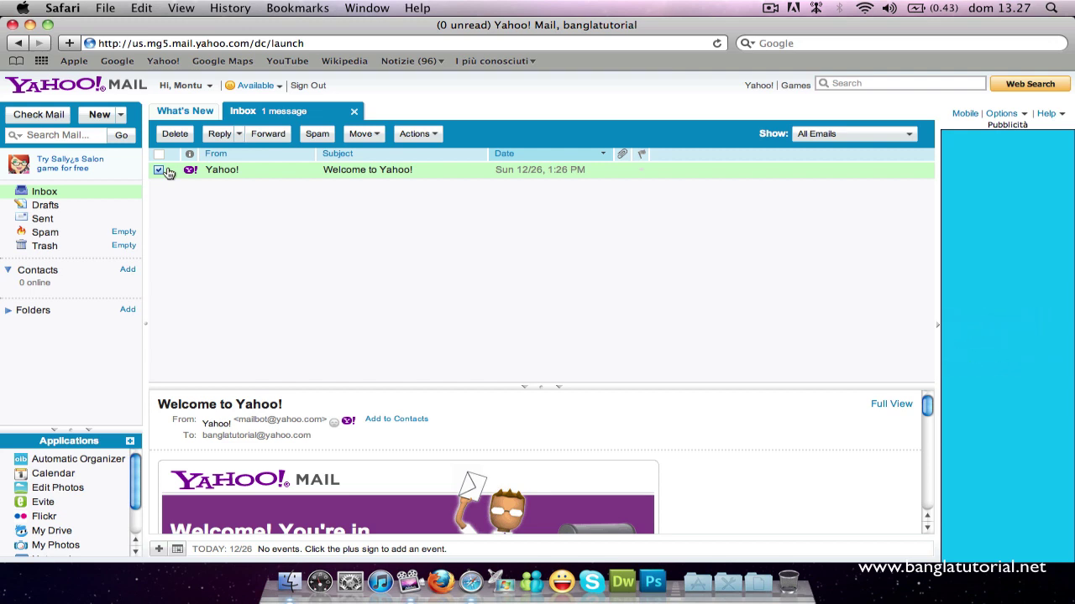
{"action": "left_click", "coordinate": [162, 171]}
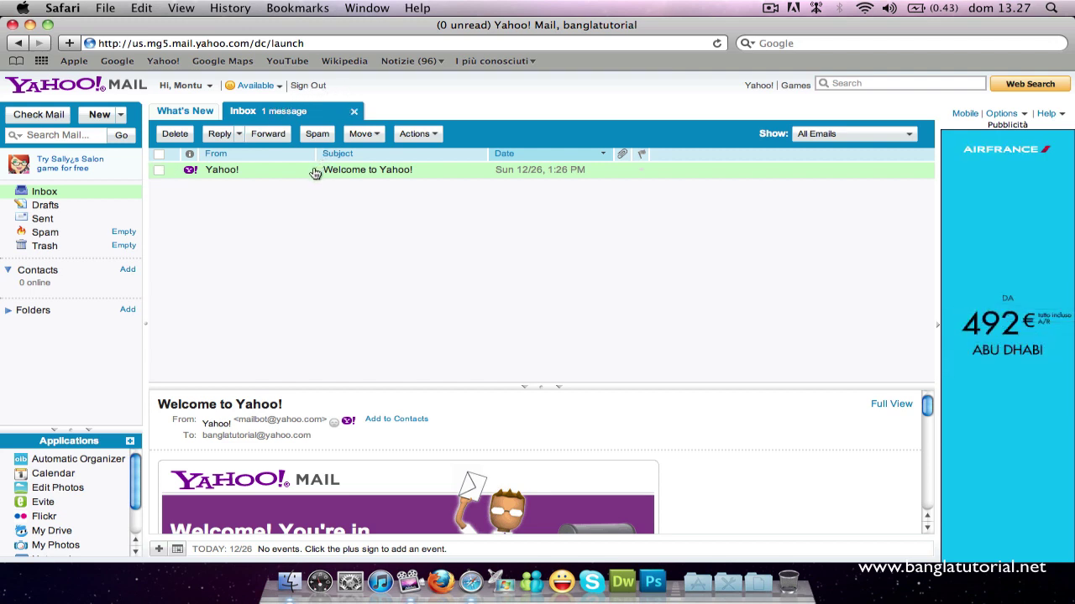
{"action": "left_click", "coordinate": [355, 114]}
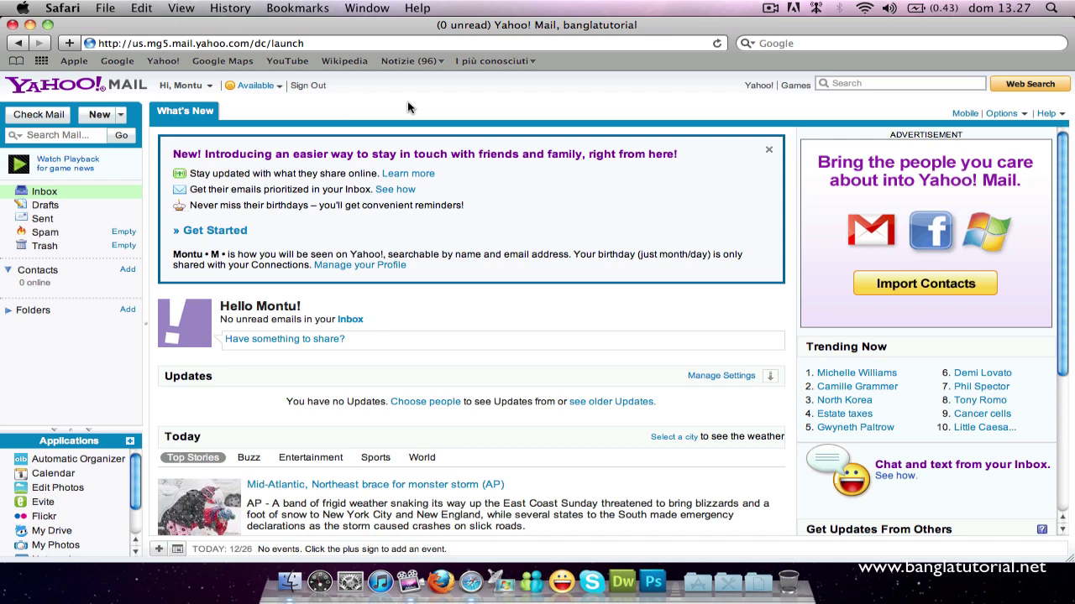
{"action": "key", "text": "super+shift+h"}
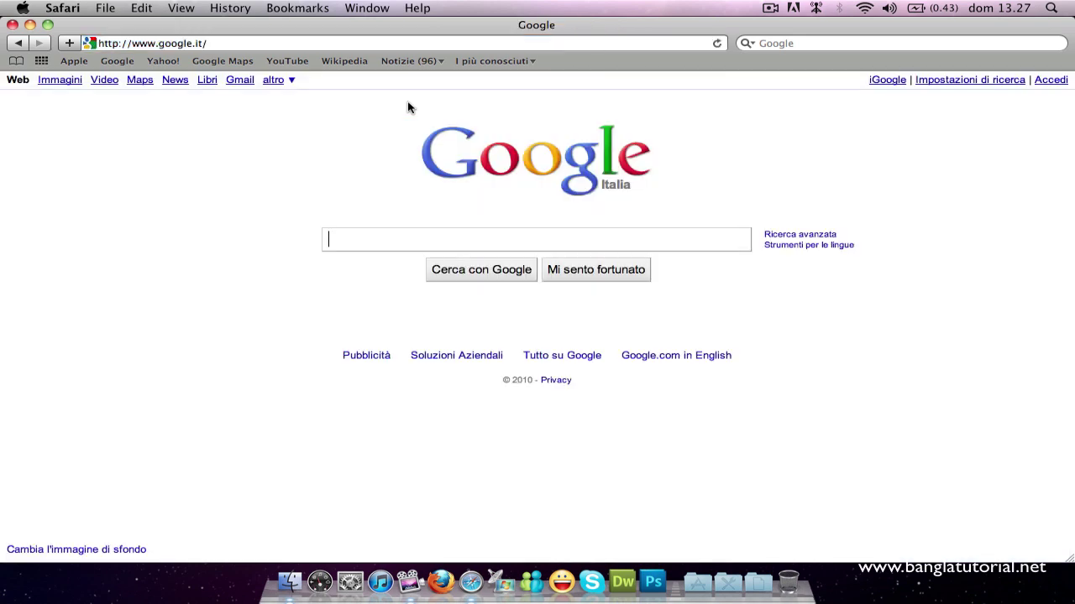